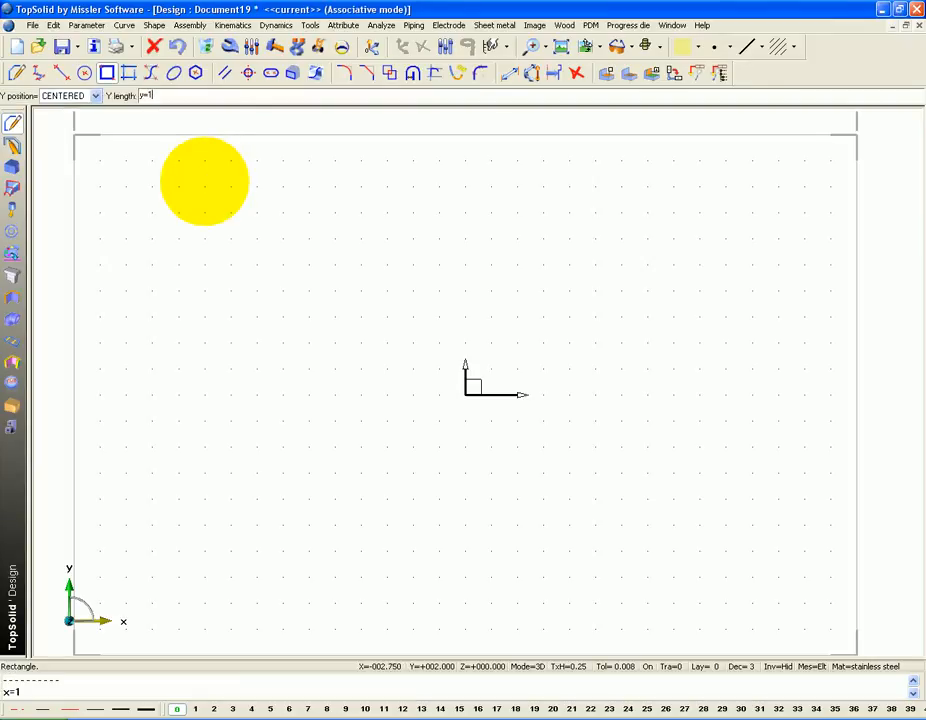
# Finish the centered rectangle at the origin with Y length y=1 and color it red
pyautogui.press('Return')
pyautogui.click(682, 46)
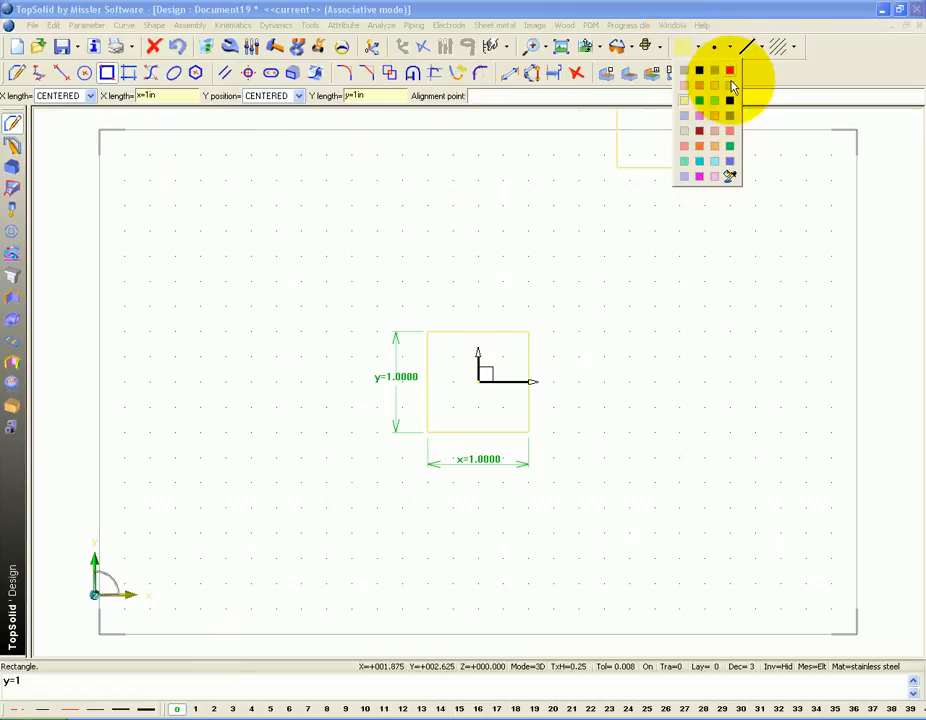
pyautogui.click(730, 70)
pyautogui.click(528, 366)
# Extrude the red rectangle into a solid with the height defined as z=1
pyautogui.moveTo(597, 368); pyautogui.dragTo(573, 275, button='middle')
pyautogui.click(12, 166)
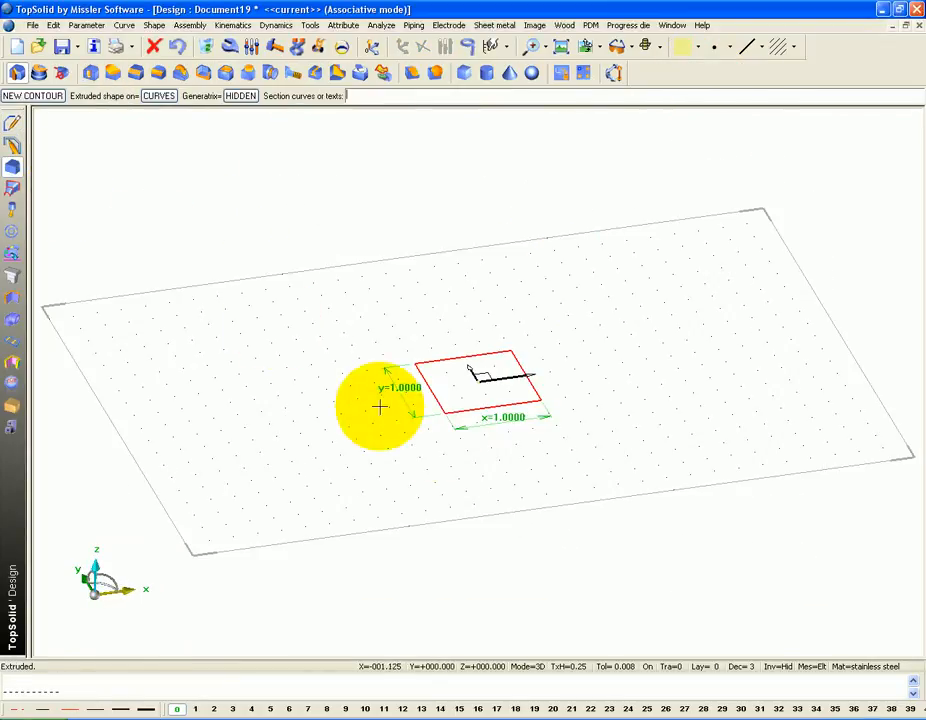
pyautogui.click(439, 406)
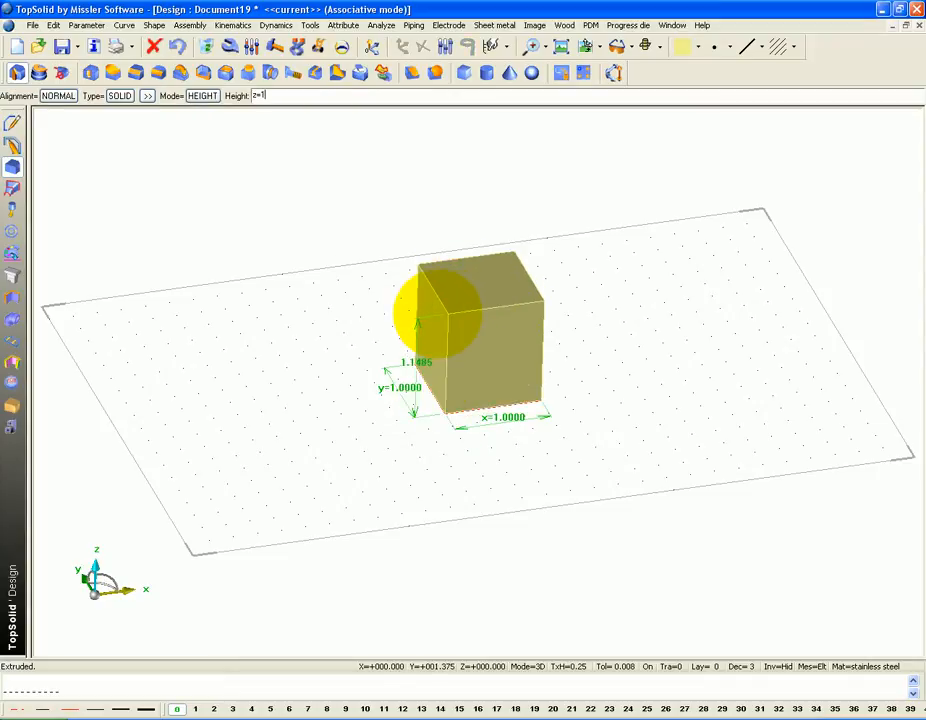
pyautogui.click(427, 320)
pyautogui.press('Escape')
# Make the extruded block transparent
pyautogui.click(342, 47)
pyautogui.click(473, 288)
pyautogui.moveTo(438, 215); pyautogui.dragTo(376, 198, button='middle')
pyautogui.press('Escape')
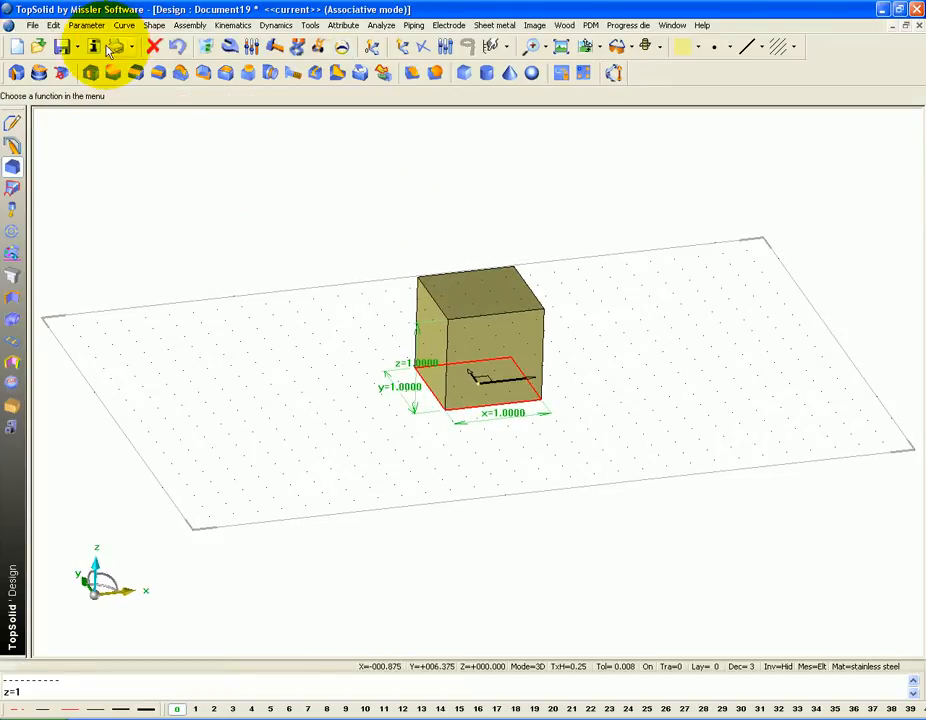
# Save the design as Ejector in the Excel Family parts folder, declining the part definition
pyautogui.click(62, 45)
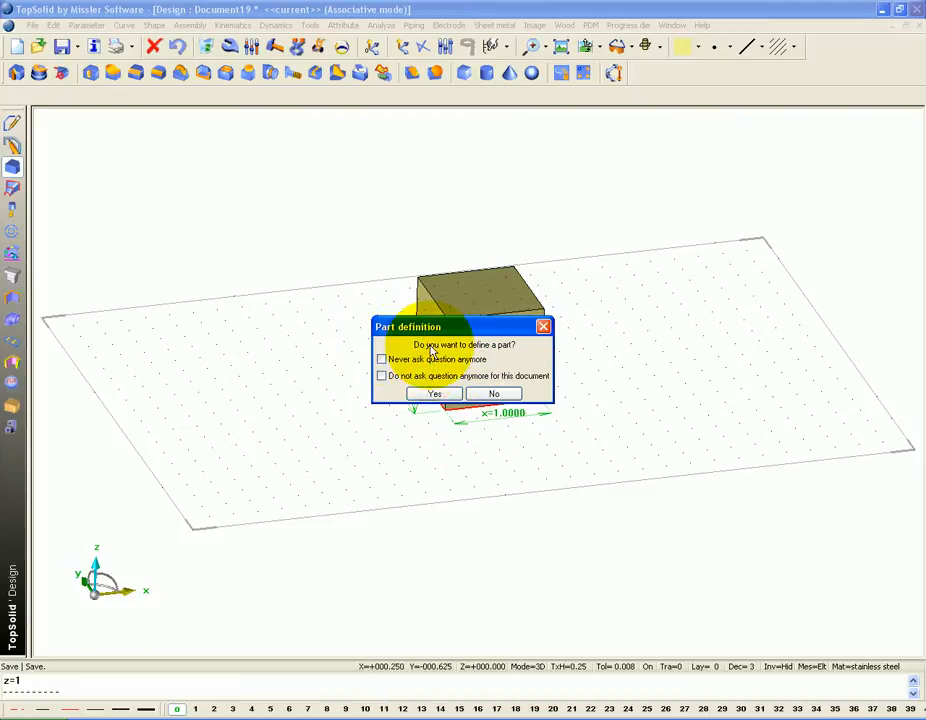
pyautogui.click(495, 394)
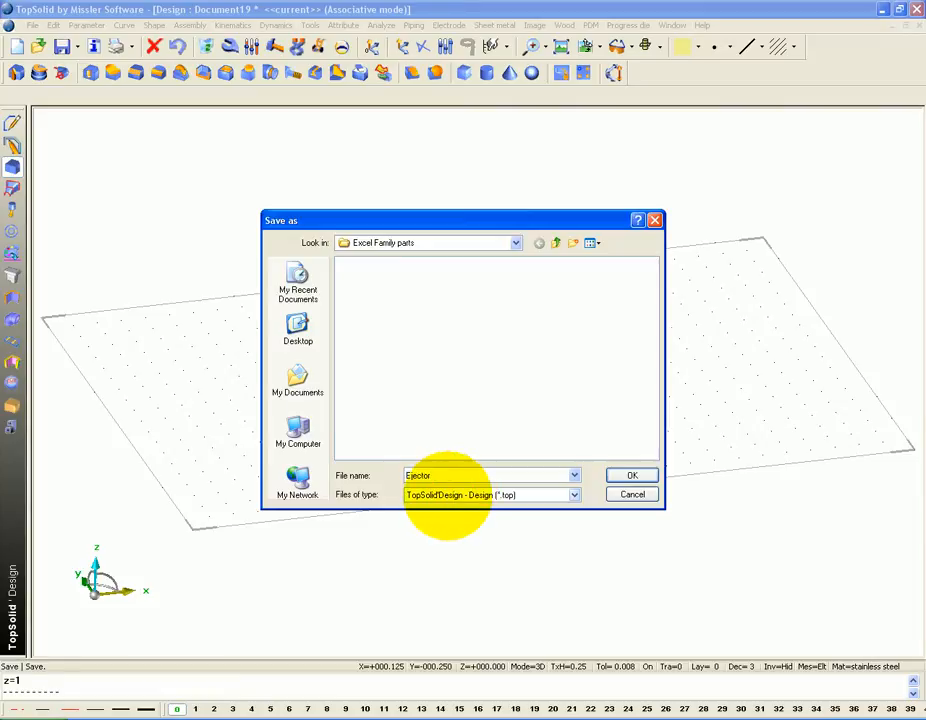
pyautogui.click(631, 476)
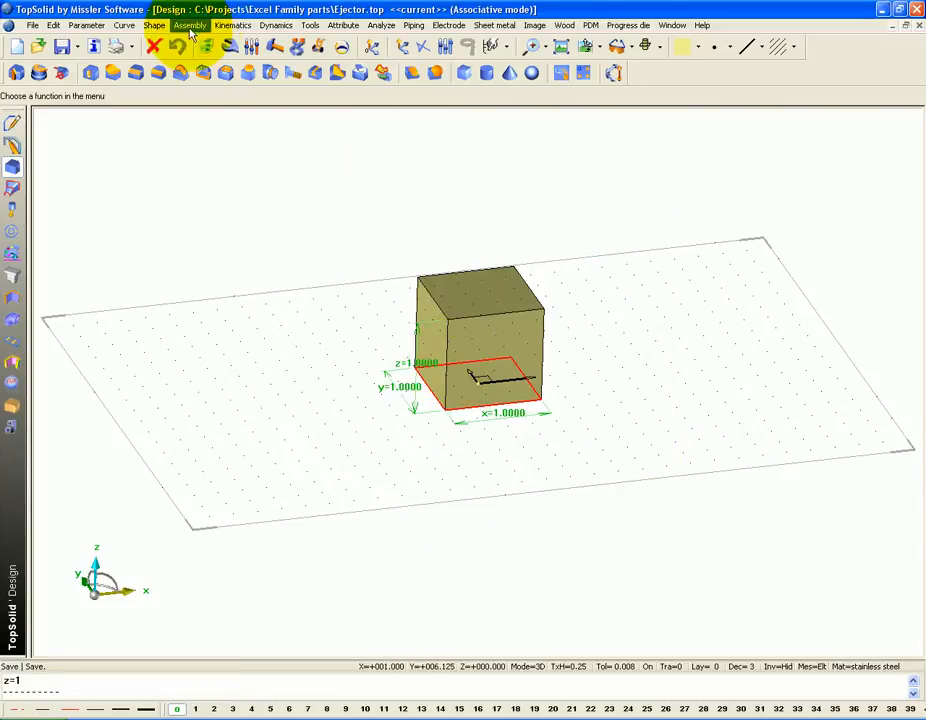
# Define the block as a part in the main assembly with designation Ejector and stainless steel material
pyautogui.click(190, 25)
pyautogui.click(227, 255)
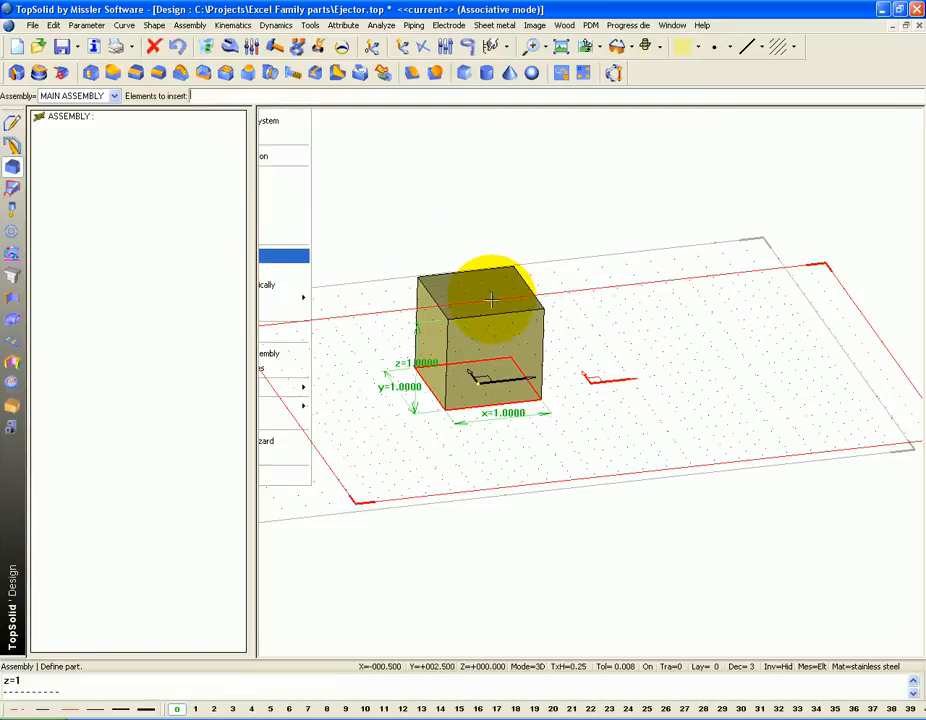
pyautogui.click(591, 318)
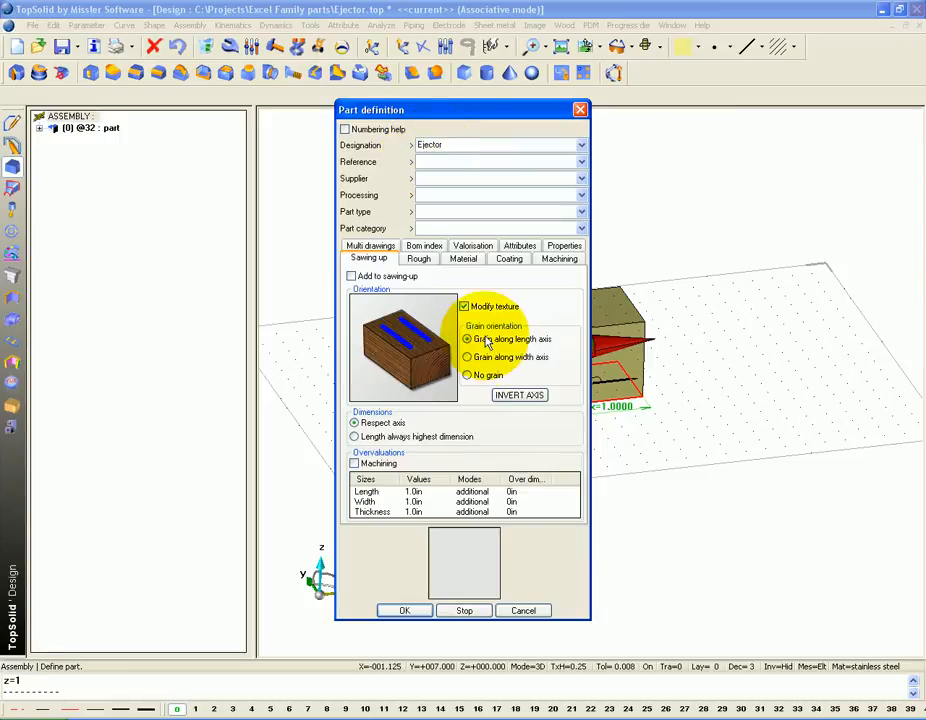
pyautogui.click(462, 259)
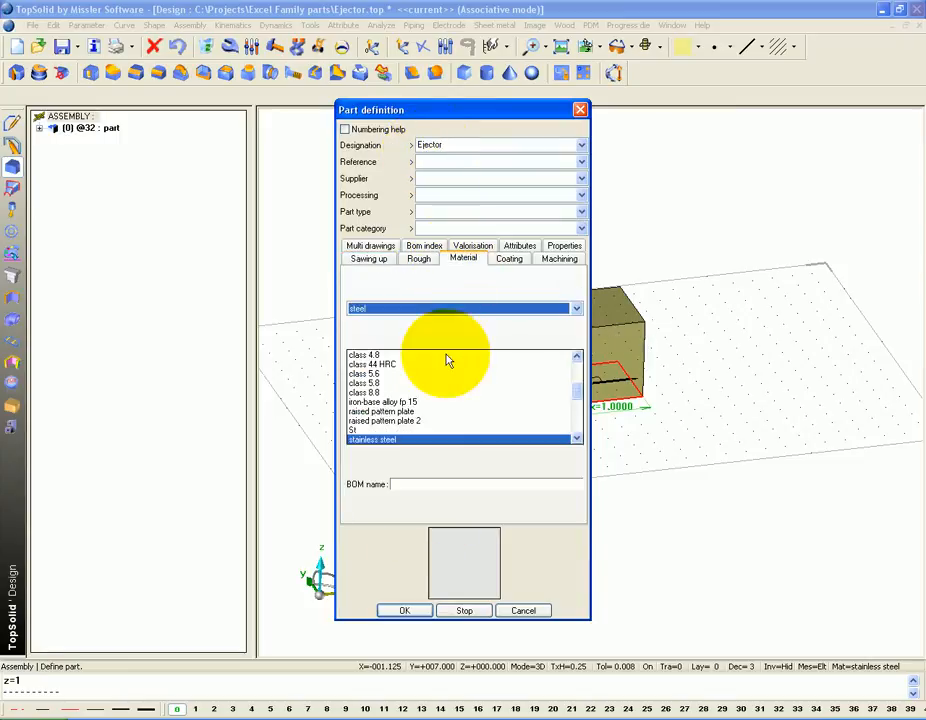
pyautogui.click(418, 609)
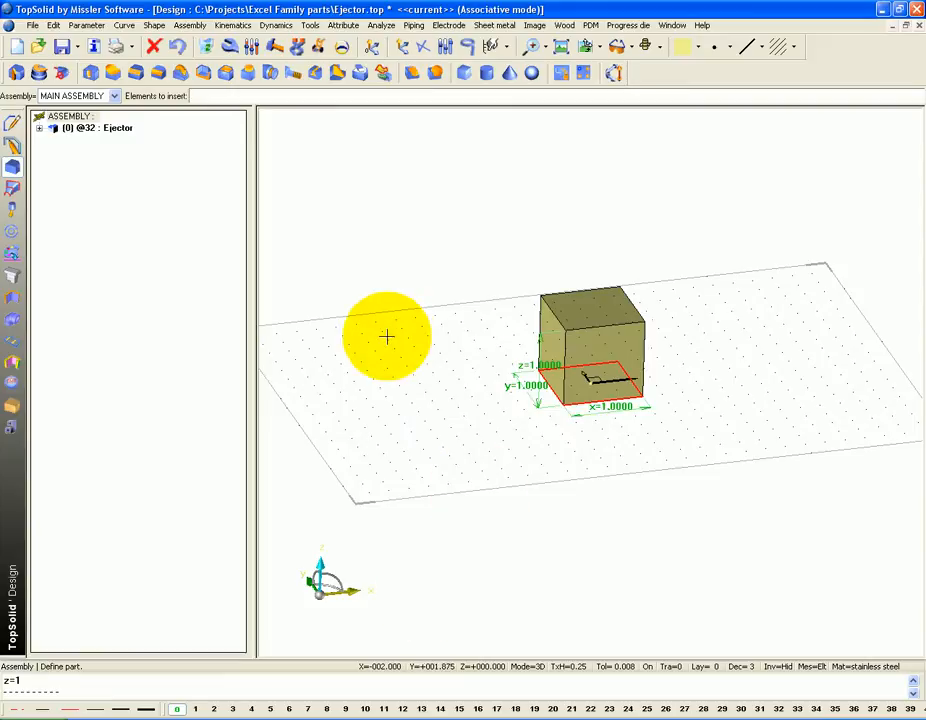
pyautogui.doubleClick(254, 218)
pyautogui.keyDown('ctrl'); pyautogui.moveTo(289, 224); pyautogui.dragTo(330, 155, button='middle'); pyautogui.keyUp('ctrl')
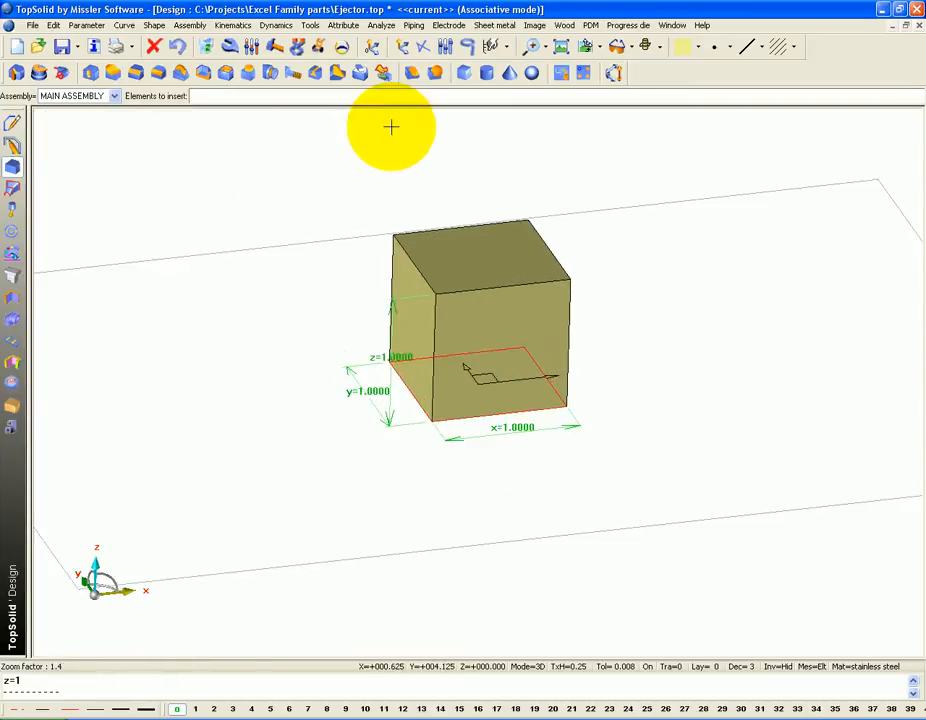
# Edit the component's catalog header using all parameters and texts, opening it as a spreadsheet in Excel
pyautogui.click(189, 25)
pyautogui.moveTo(252, 299)
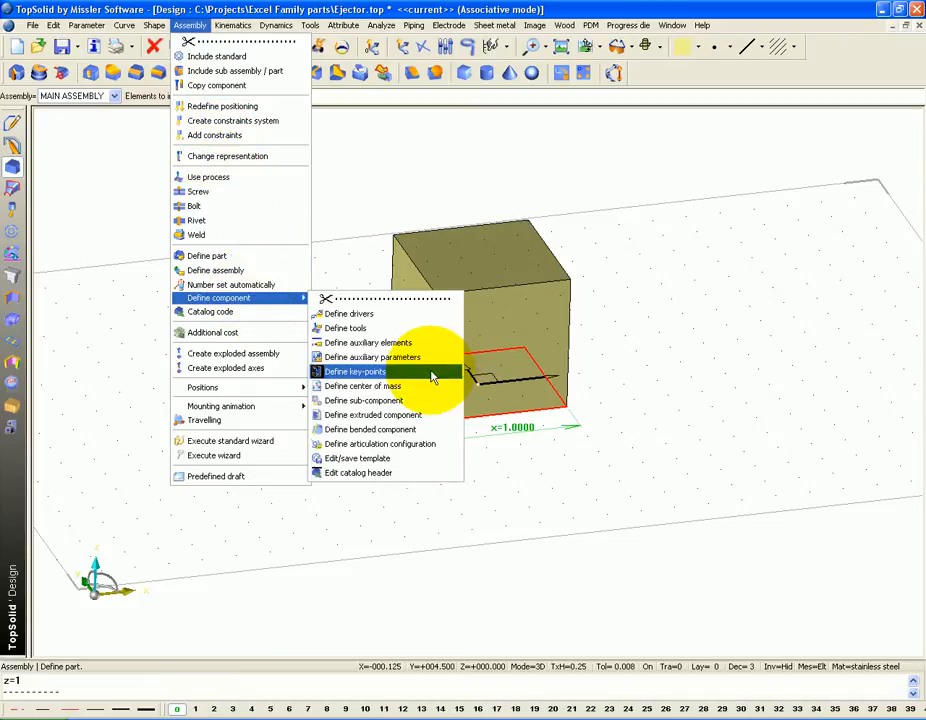
pyautogui.click(399, 474)
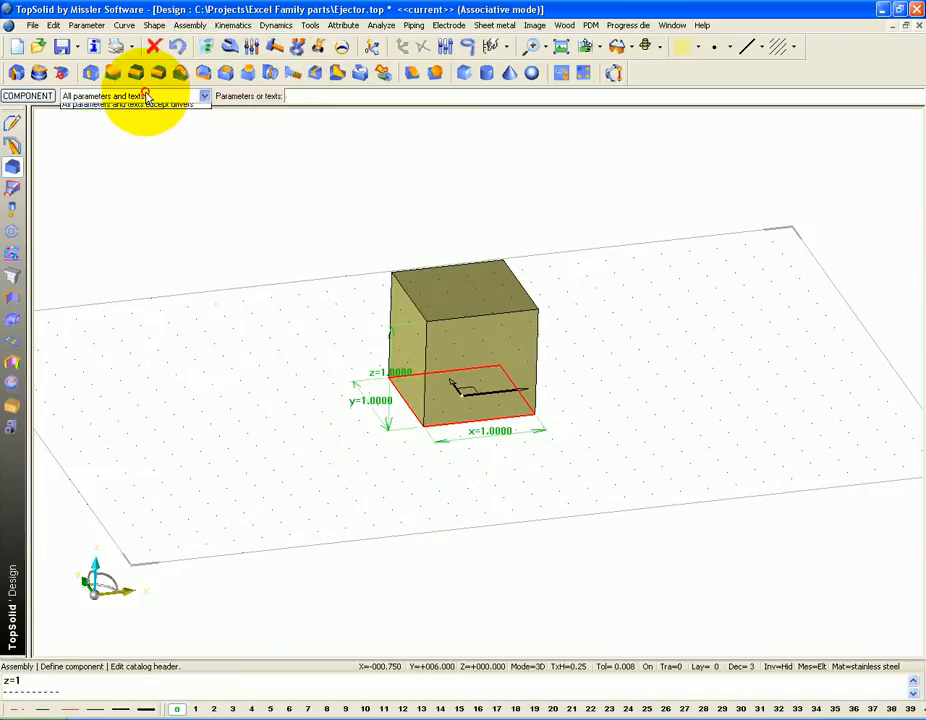
pyautogui.click(118, 109)
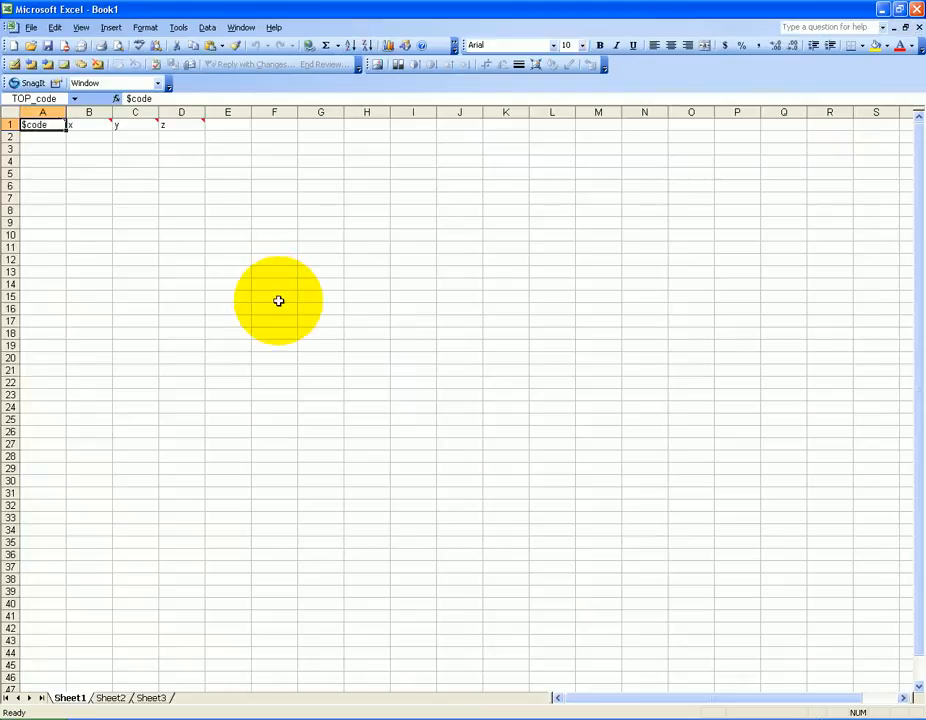
pyautogui.keyDown('ctrl'); pyautogui.scroll(9, 163, 267); pyautogui.keyUp('ctrl')
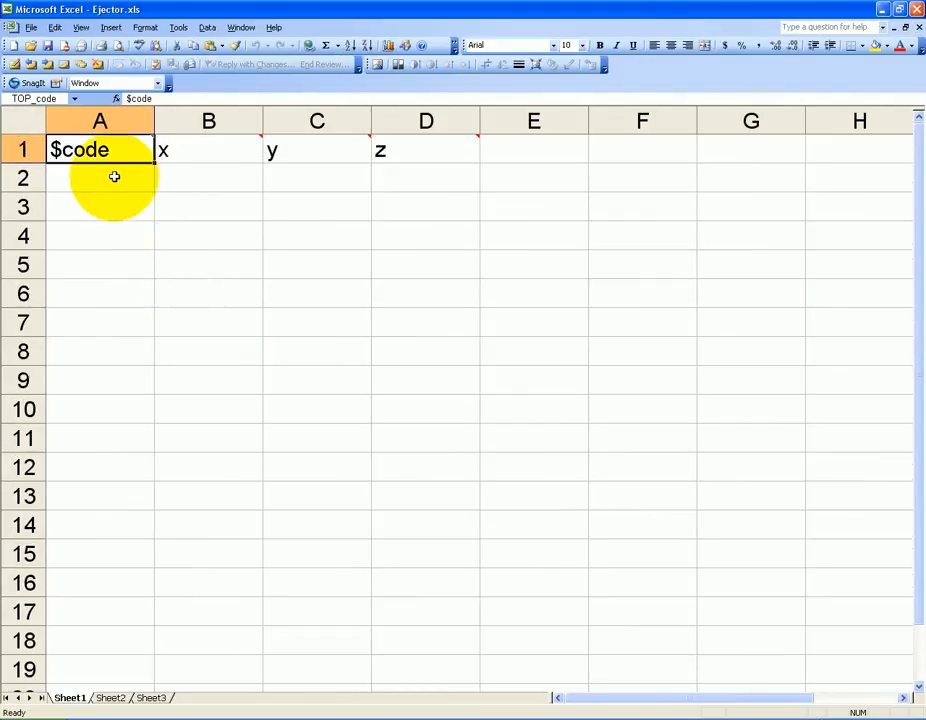
# Enter the codes 1x1x1, 2x2x2, 3x3x3 and 4x4x4 in cells A2 to A5
pyautogui.click(120, 178)
pyautogui.write('1x1x1')
pyautogui.press('Return')
pyautogui.write('2x2x2')
pyautogui.press('Return')
pyautogui.write('3x')
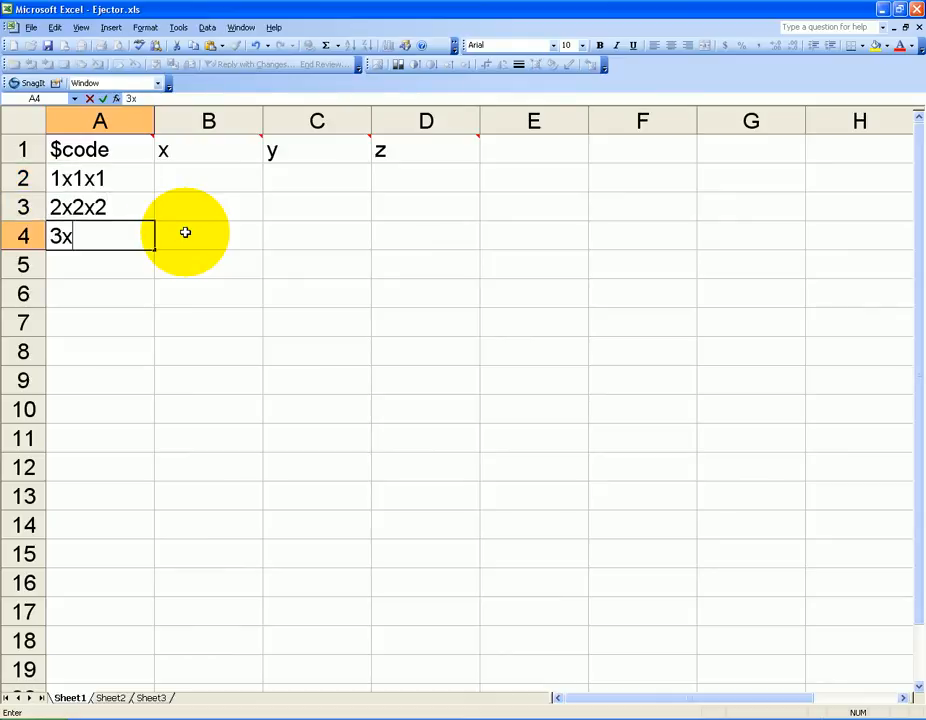
pyautogui.write('3x3')
pyautogui.press('Return')
pyautogui.write('4x4x4')
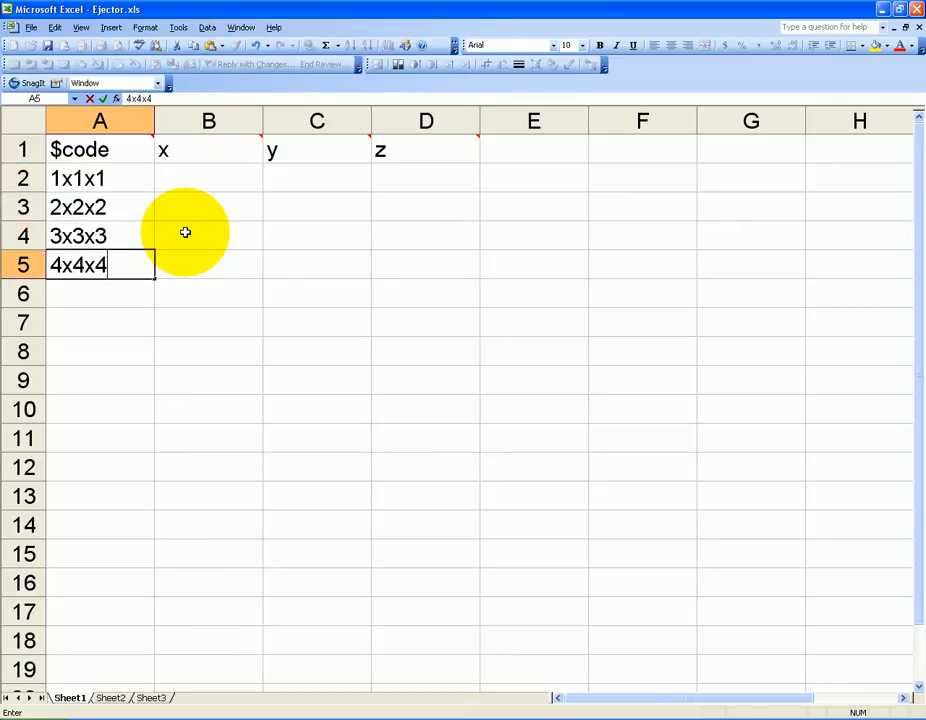
# Fill the x, y and z columns with 1 for code 1x1x1 and with 2 for code 2x2x2
pyautogui.click(236, 180)
pyautogui.write('1')
pyautogui.press('Tab')
pyautogui.write('1')
pyautogui.press('Tab')
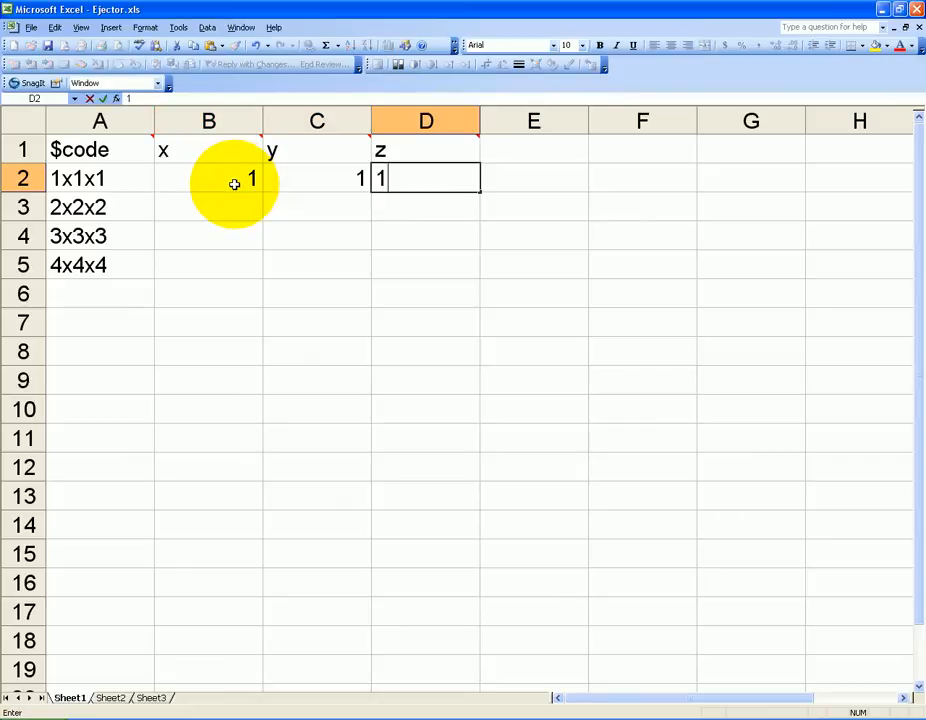
pyautogui.write('1')
pyautogui.press('Return')
pyautogui.write('2')
pyautogui.press('Tab')
pyautogui.write('2')
pyautogui.press('Tab')
pyautogui.write('2')
pyautogui.press('Return')
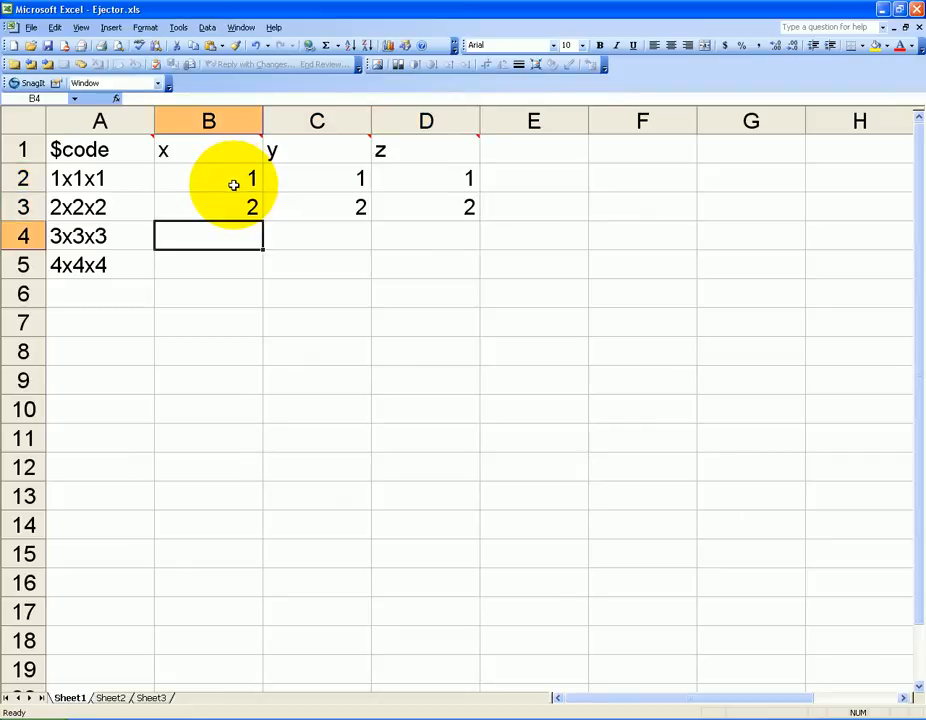
# Fill x, y and z with 3 for code 3x3x3 and 4 for code 4x4x4, and close the workbook
pyautogui.write('3')
pyautogui.press('Tab')
pyautogui.write('3')
pyautogui.press('Tab')
pyautogui.write('3')
pyautogui.press('Return')
pyautogui.write('4')
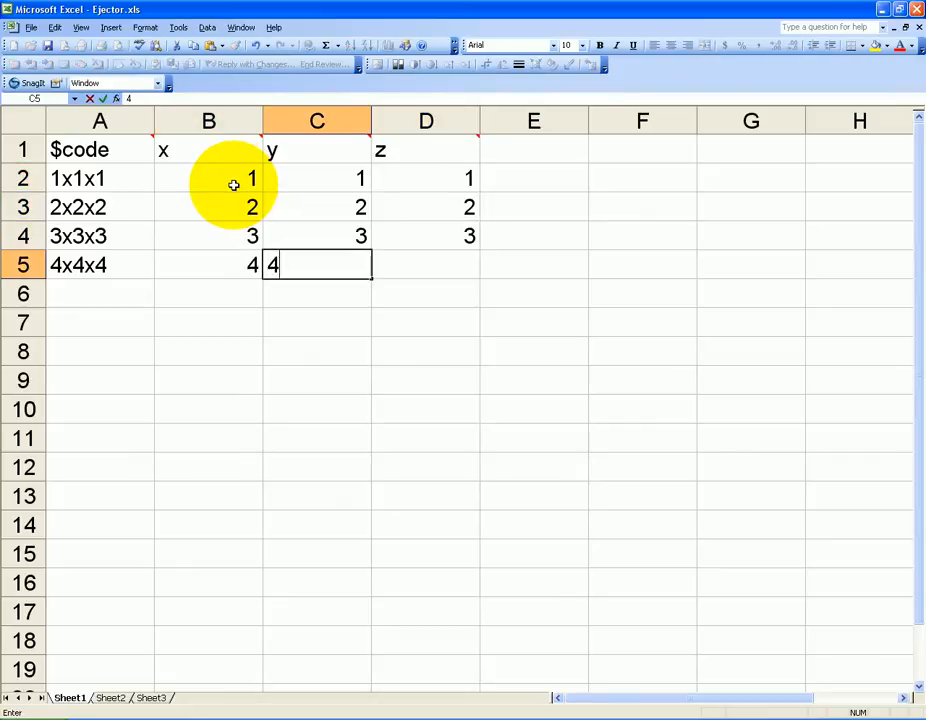
pyautogui.write('\t4\t4')
pyautogui.press('Tab')
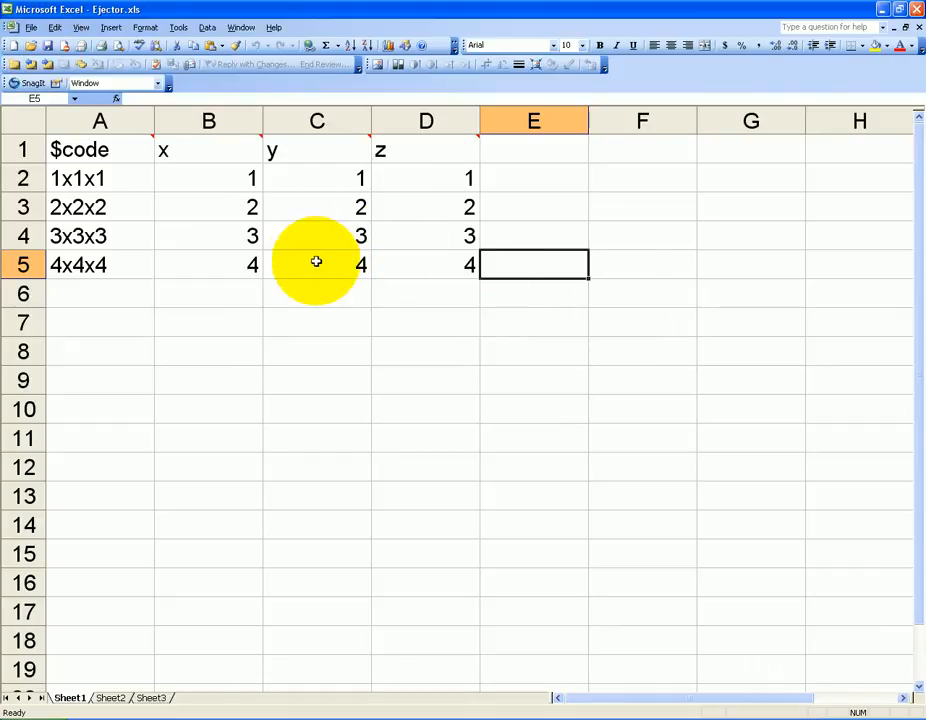
pyautogui.click(910, 11)
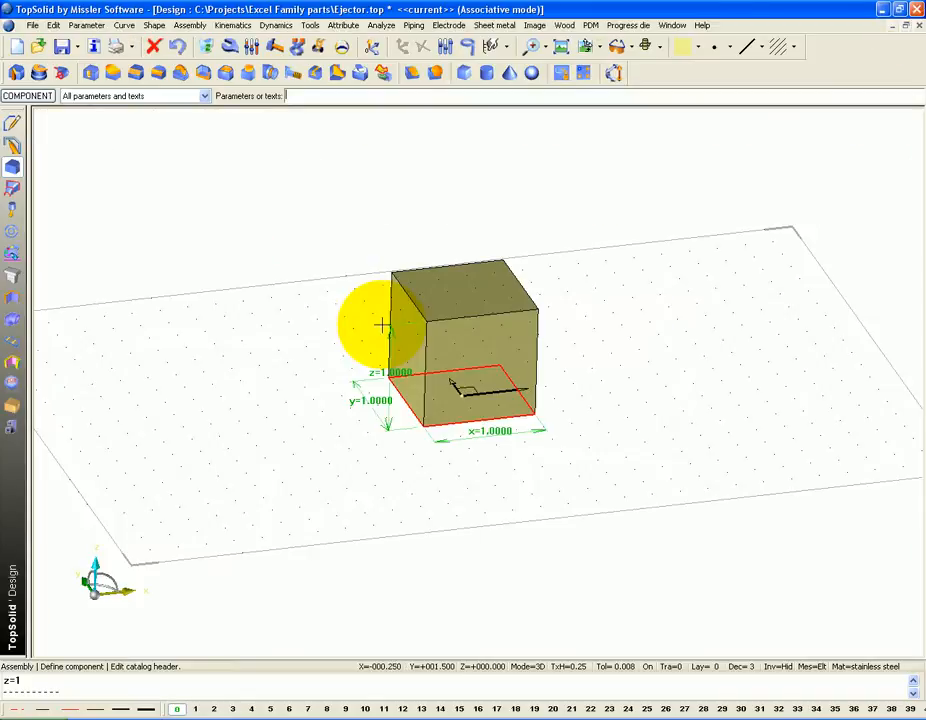
# Test the block's catalog codes 2x2x2 and 4x4x4, and undo the code change
pyautogui.click(189, 25)
pyautogui.click(225, 312)
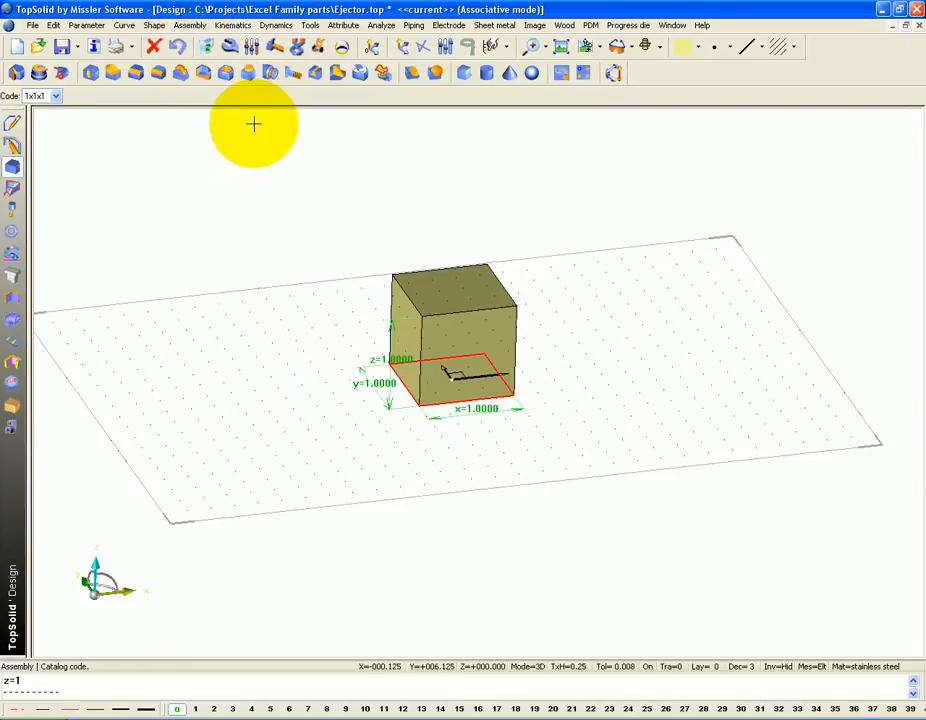
pyautogui.click(35, 96)
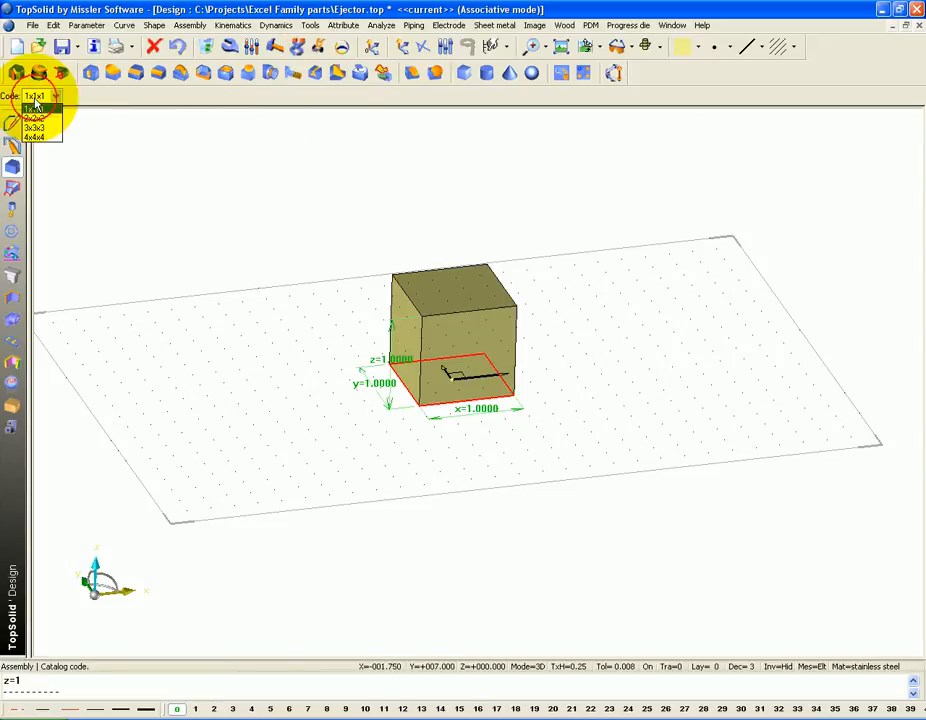
pyautogui.click(38, 118)
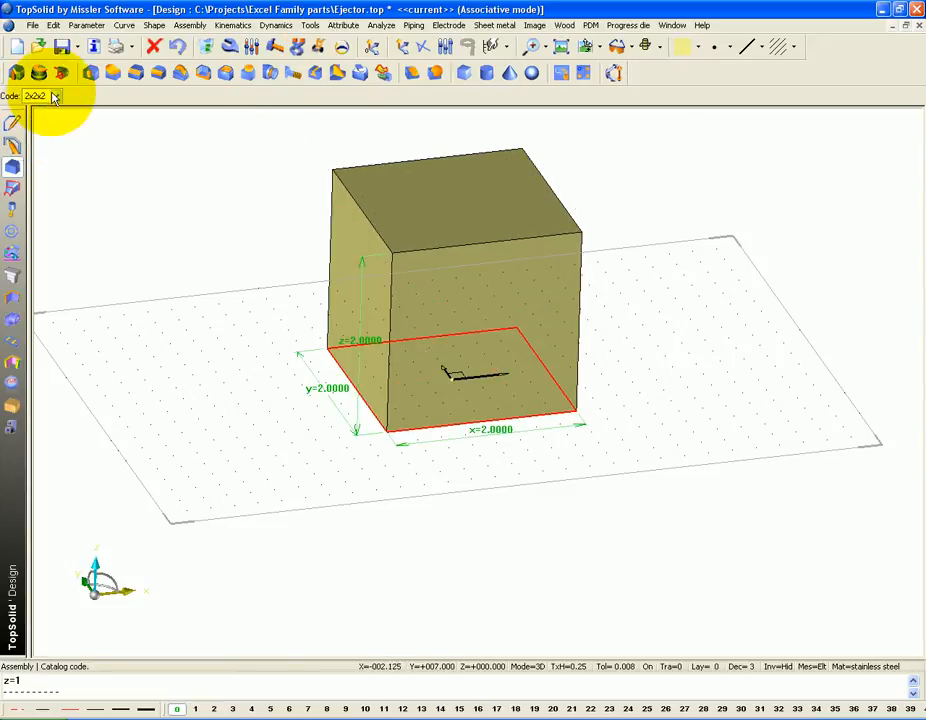
pyautogui.click(38, 136)
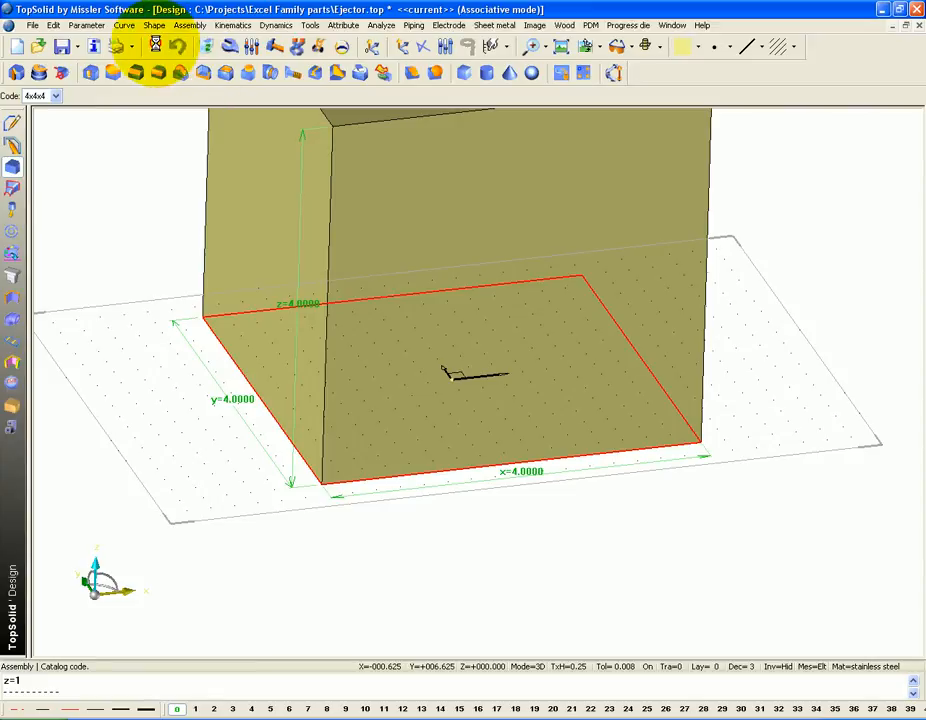
pyautogui.click(176, 46)
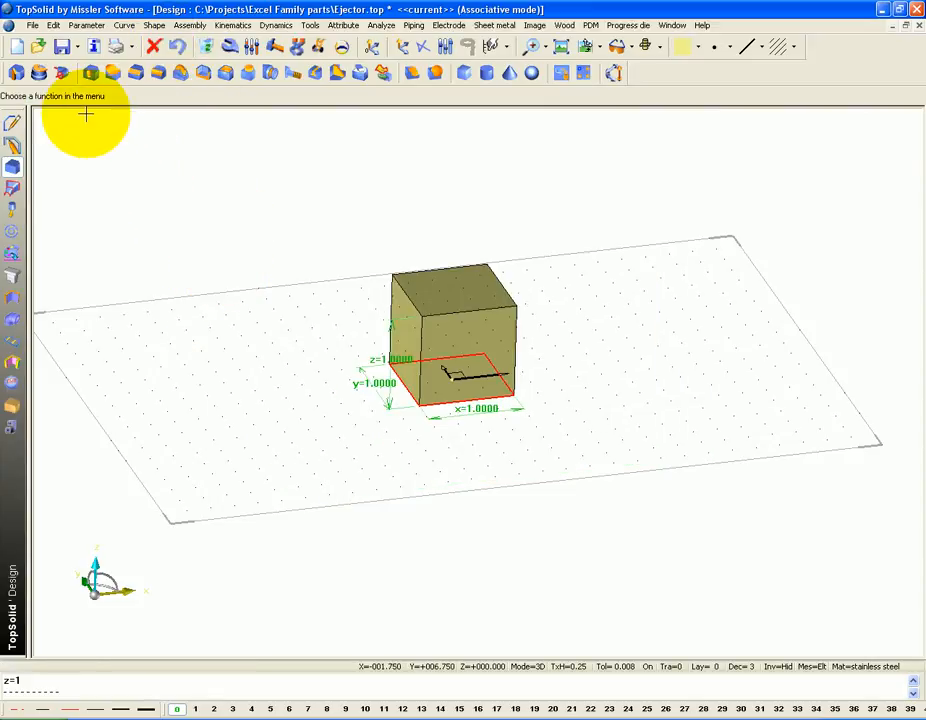
# Create a new Design document and tile it vertically beside Ejector.top, keeping the new document current
pyautogui.click(16, 46)
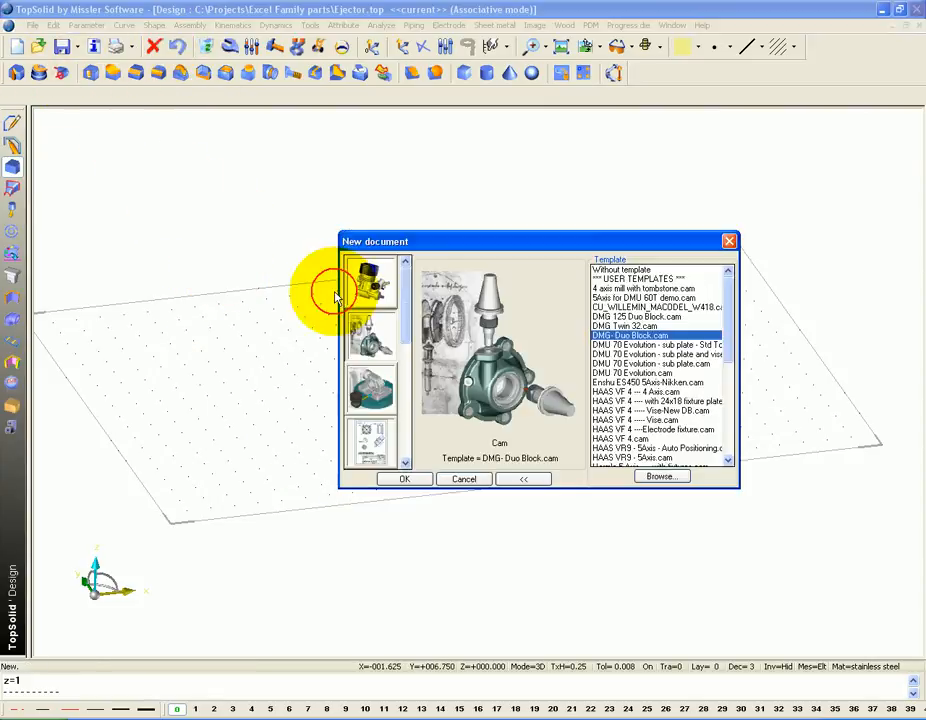
pyautogui.click(368, 283)
pyautogui.press('Return')
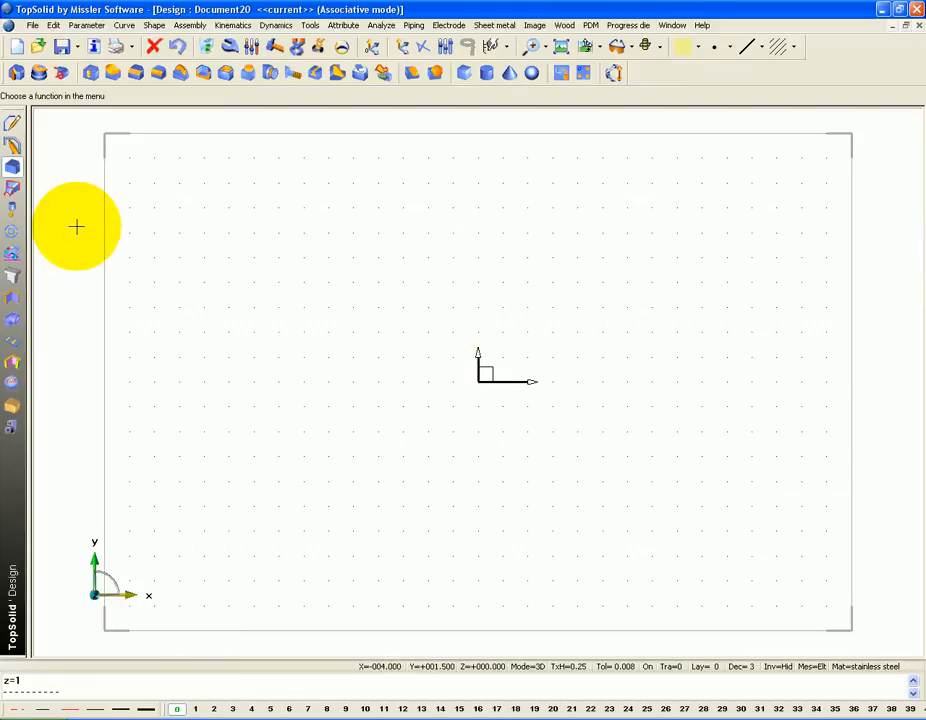
pyautogui.click(672, 25)
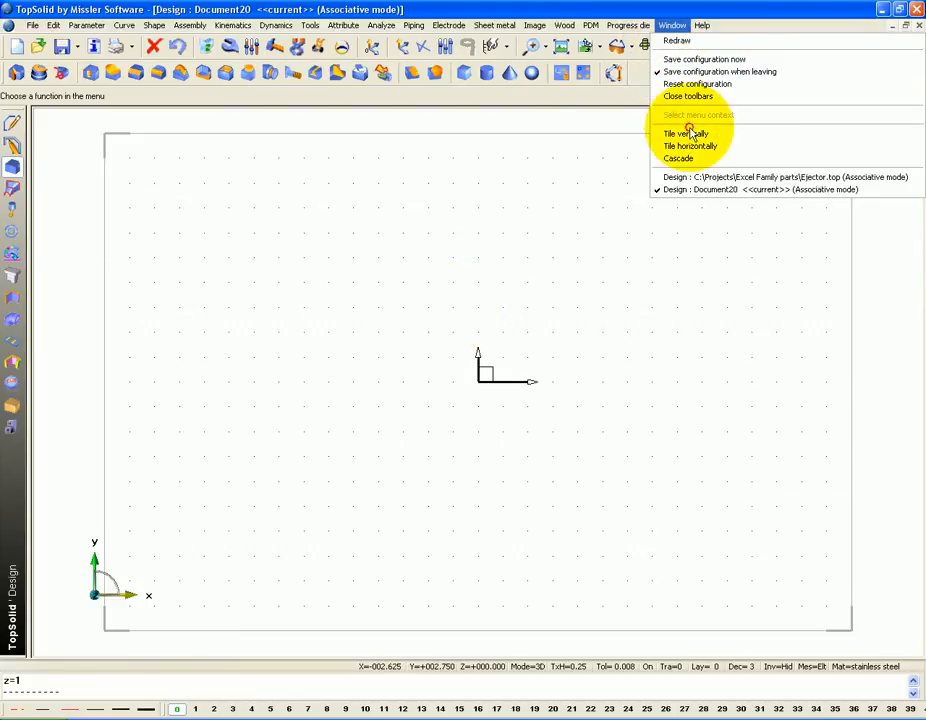
pyautogui.click(680, 134)
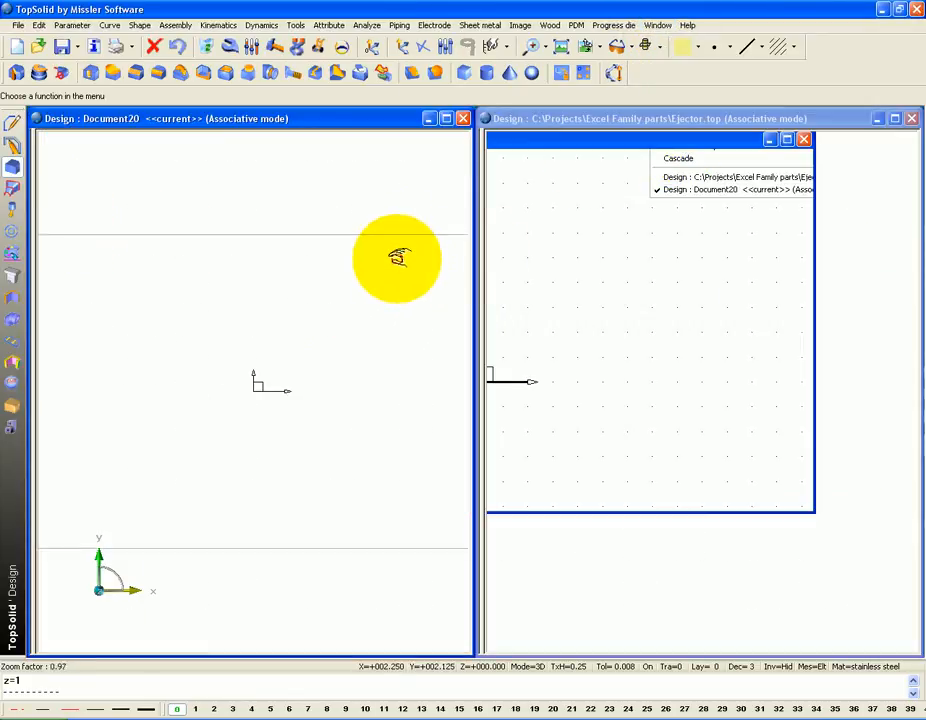
pyautogui.click(557, 321)
pyautogui.click(78, 203)
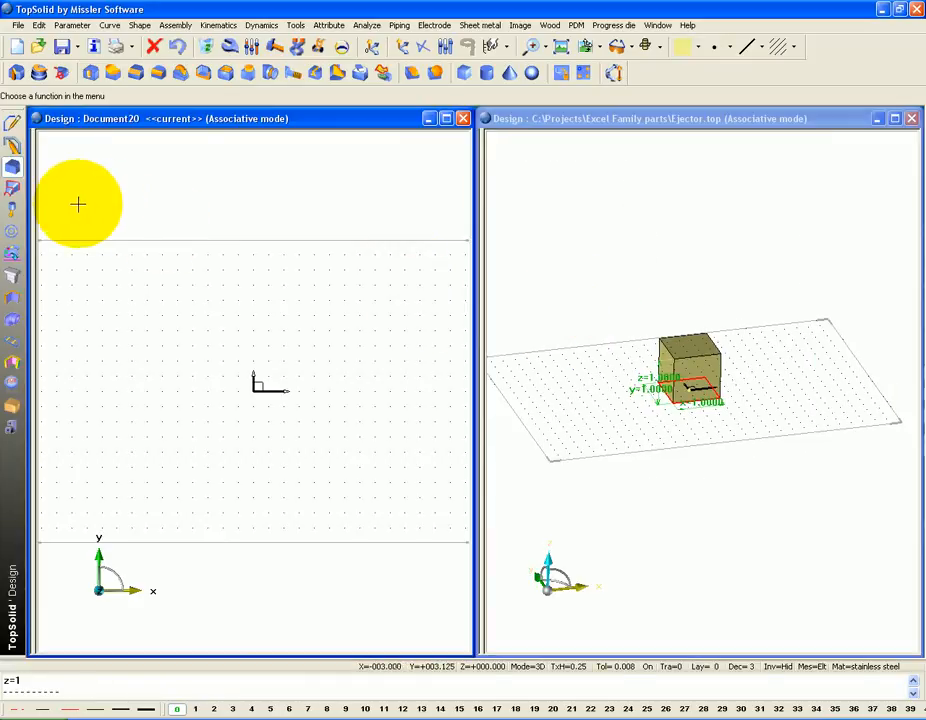
# Include the Ejector part with code 1x1x1 in the new design, placed above and beside the origin
pyautogui.click(12, 231)
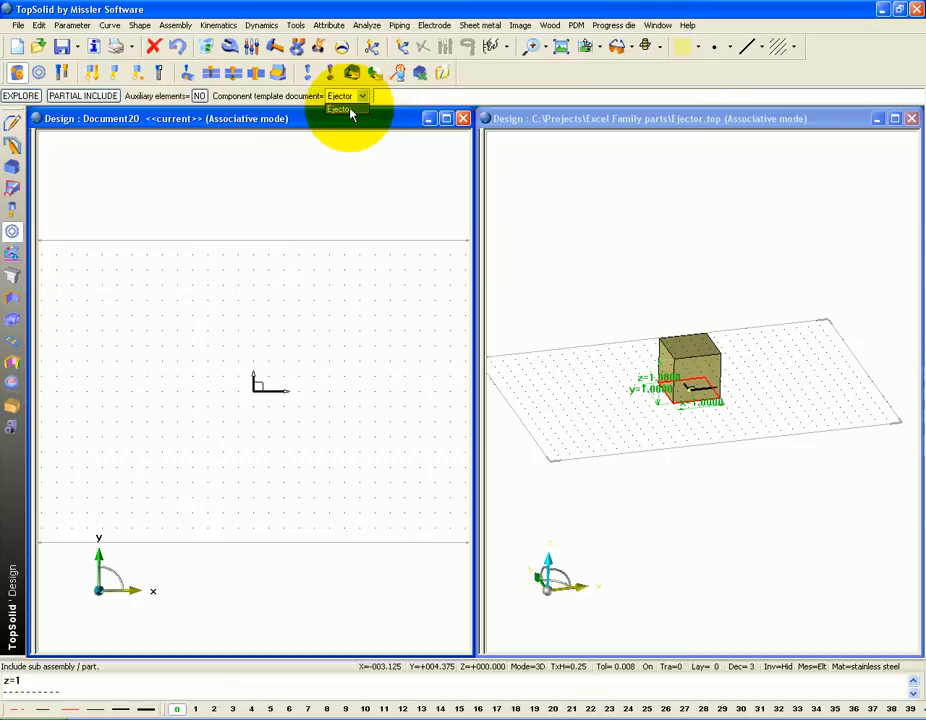
pyautogui.click(349, 111)
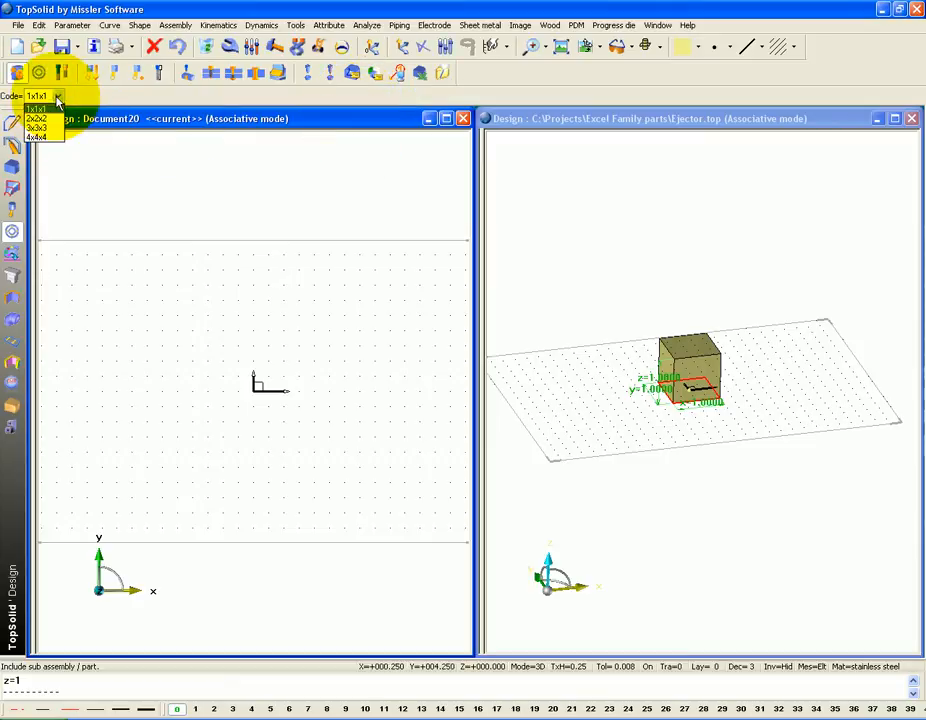
pyautogui.click(117, 283)
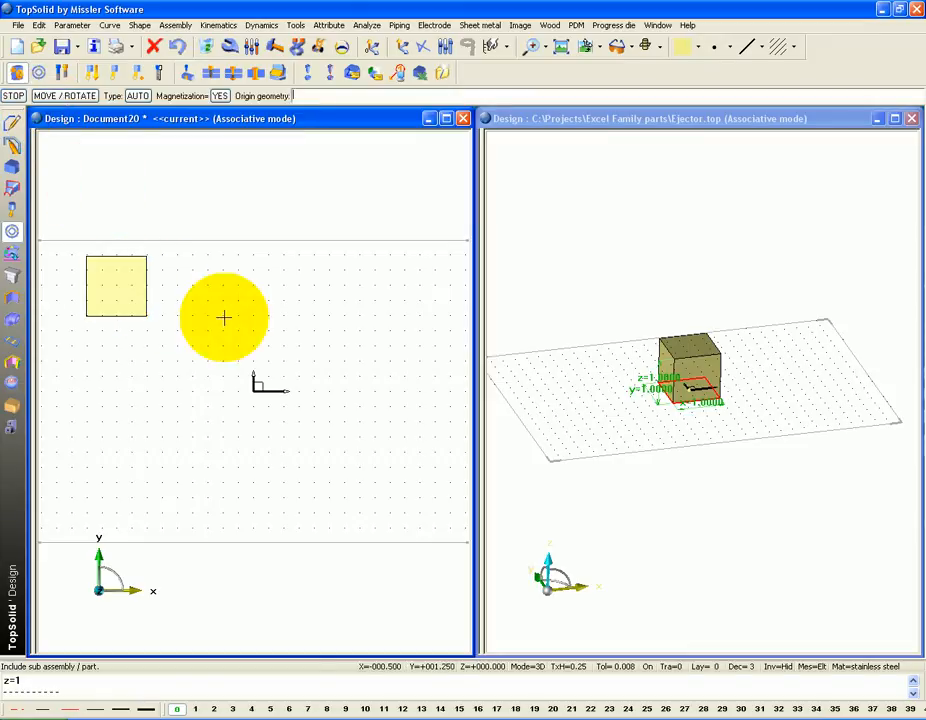
pyautogui.click(14, 96)
pyautogui.click(20, 98)
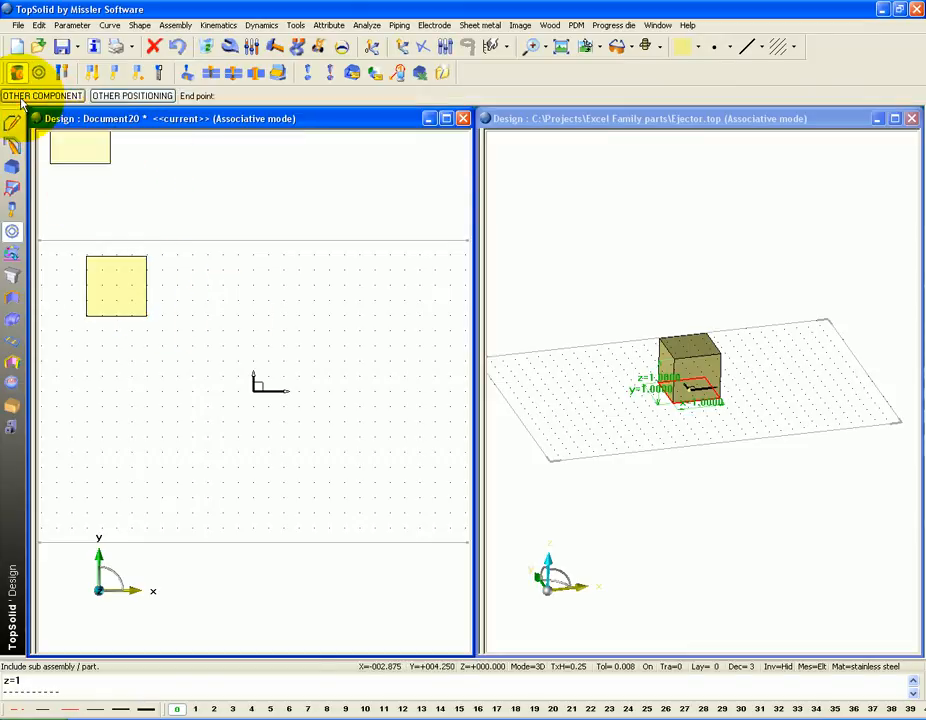
# Include another Ejector with code 2x2x2, placed above the origin beside the first block
pyautogui.click(36, 97)
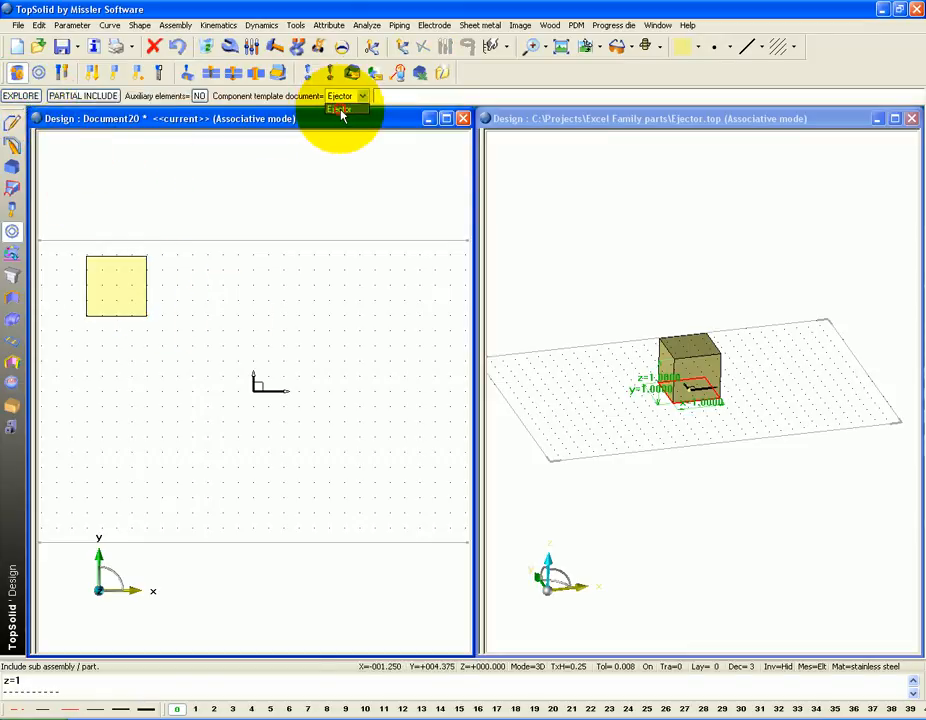
pyautogui.click(340, 110)
pyautogui.click(41, 120)
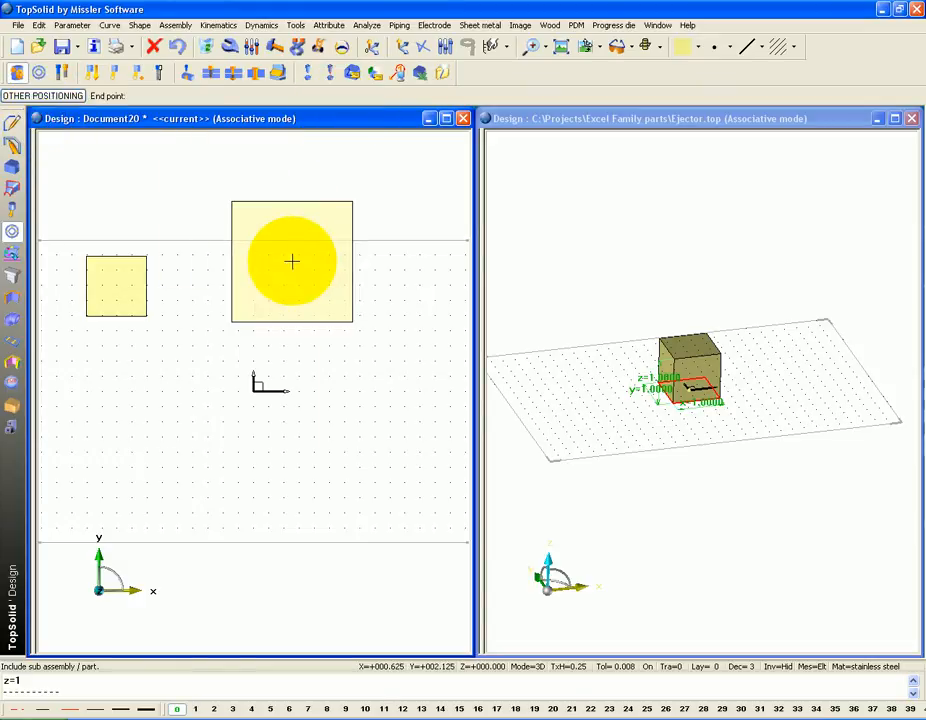
pyautogui.click(267, 217)
pyautogui.click(15, 97)
# Include a third Ejector with code 3x3x3 below the other two blocks and end the inclusion
pyautogui.click(38, 97)
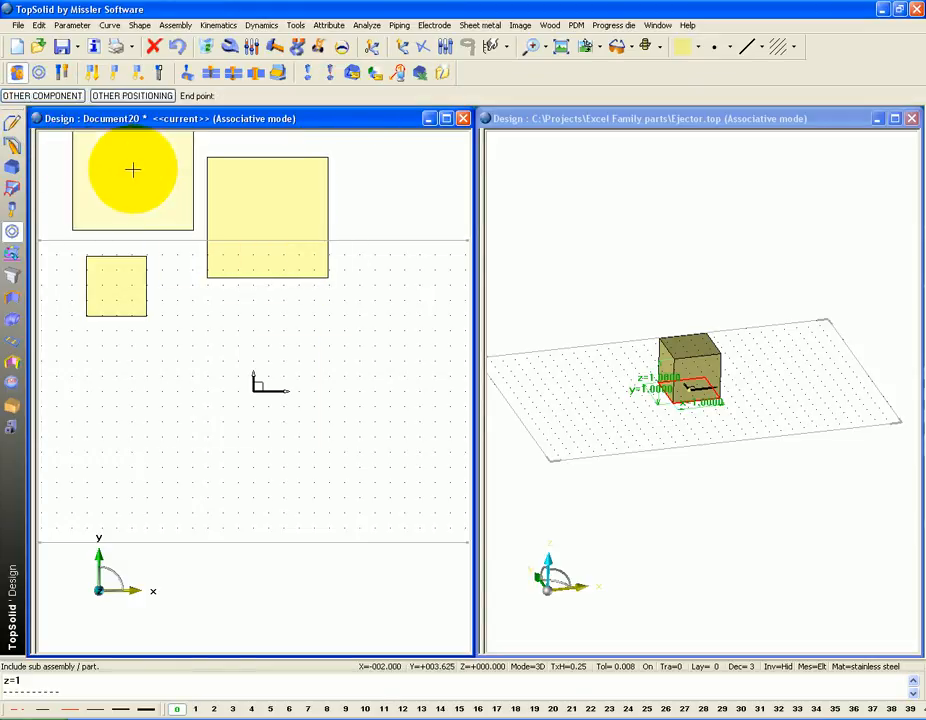
pyautogui.click(38, 97)
pyautogui.click(338, 98)
pyautogui.click(340, 110)
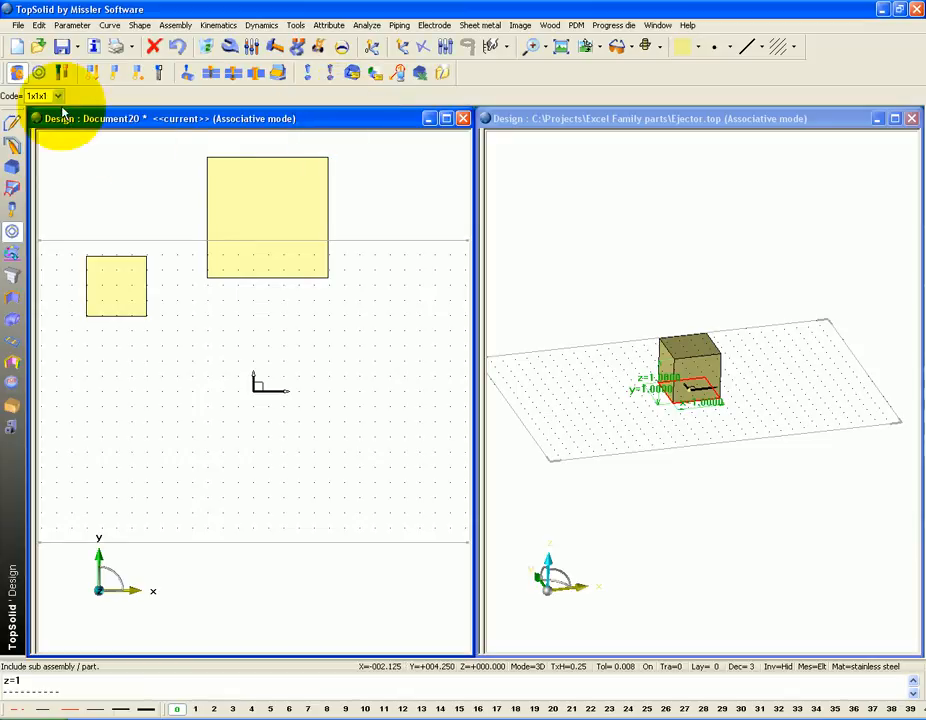
pyautogui.click(40, 128)
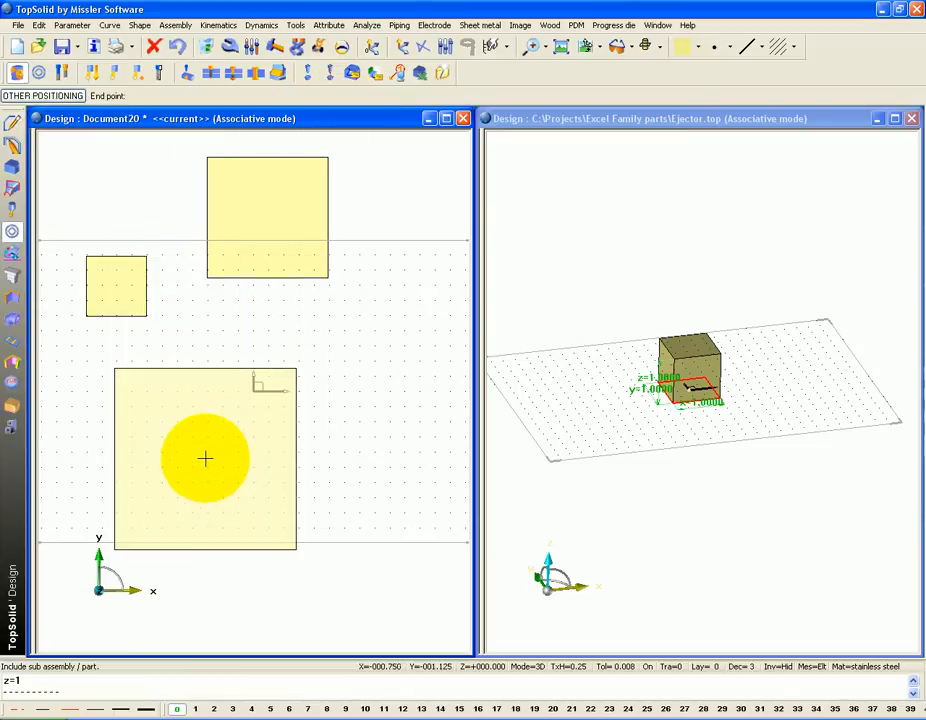
pyautogui.click(206, 457)
pyautogui.press('Escape')
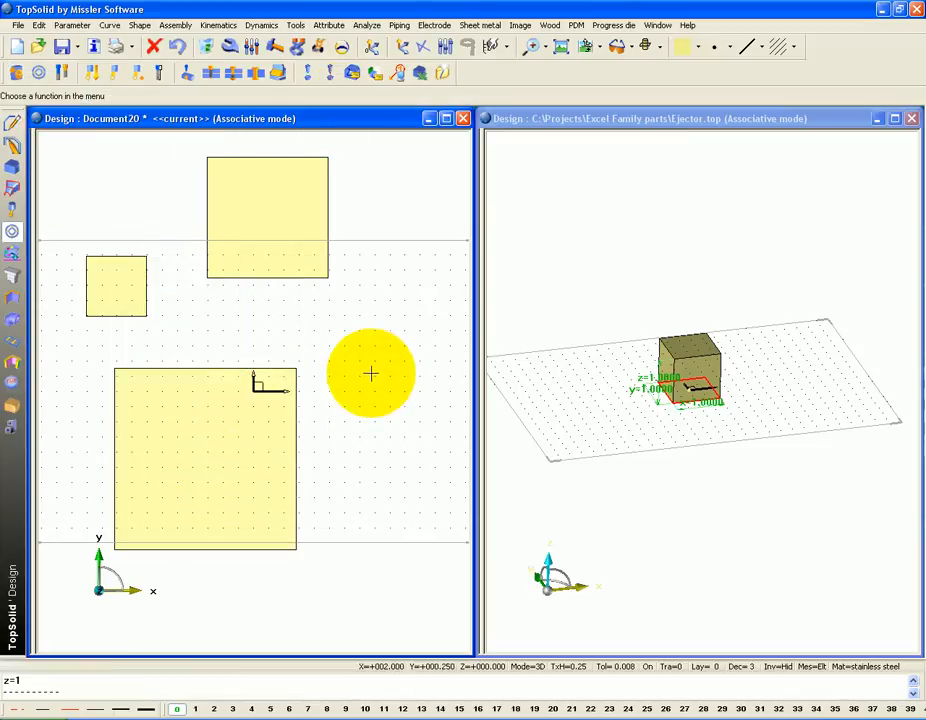
# Open the placed 2x2x2 block for modification and review its available catalog codes
pyautogui.click(229, 45)
pyautogui.click(246, 197)
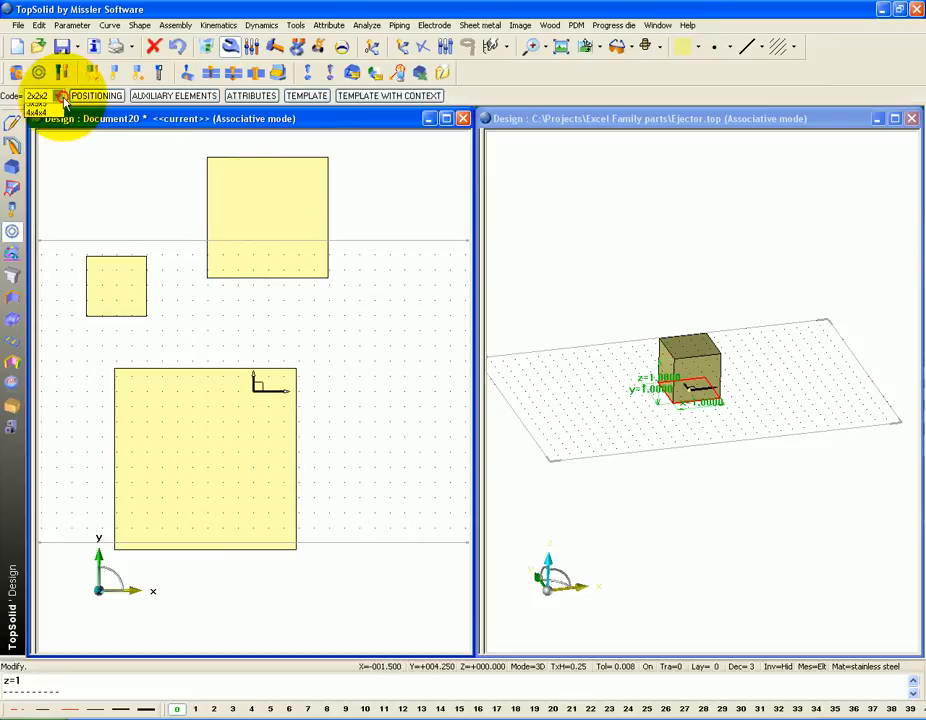
pyautogui.click(38, 109)
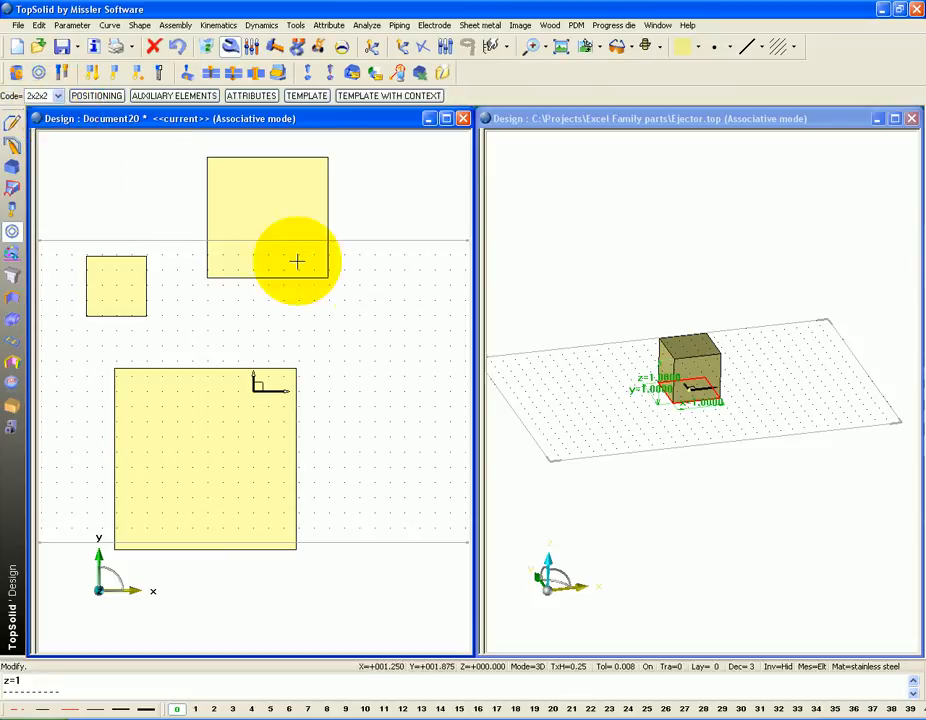
pyautogui.press('Escape')
pyautogui.keyDown('ctrl'); pyautogui.moveTo(393, 252); pyautogui.dragTo(369, 298); pyautogui.keyUp('ctrl')
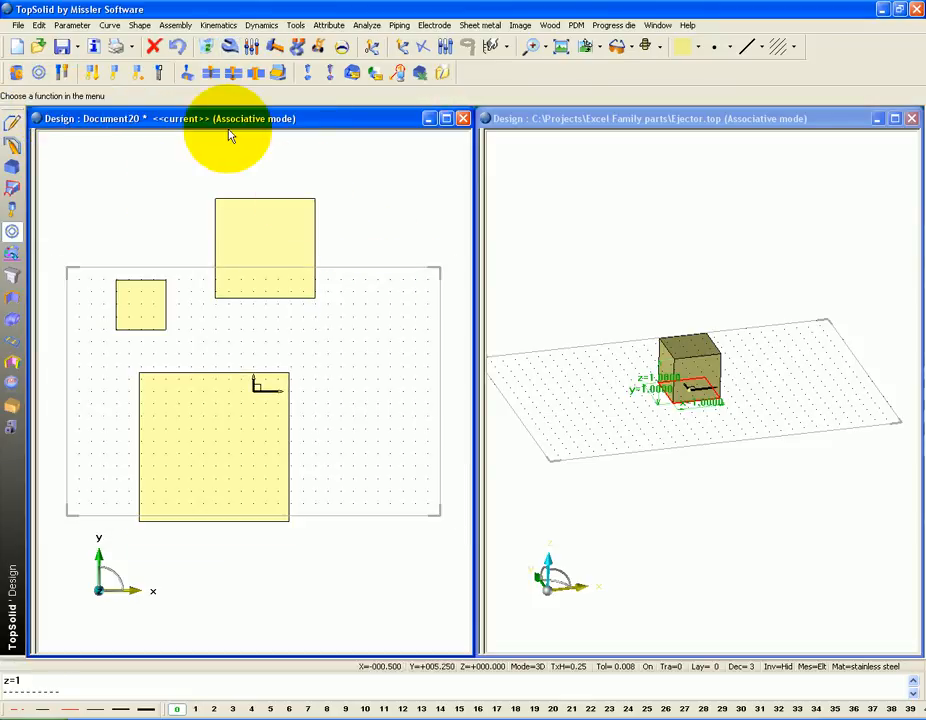
# Save the new design as assembly in the Excel Family parts folder
pyautogui.click(61, 46)
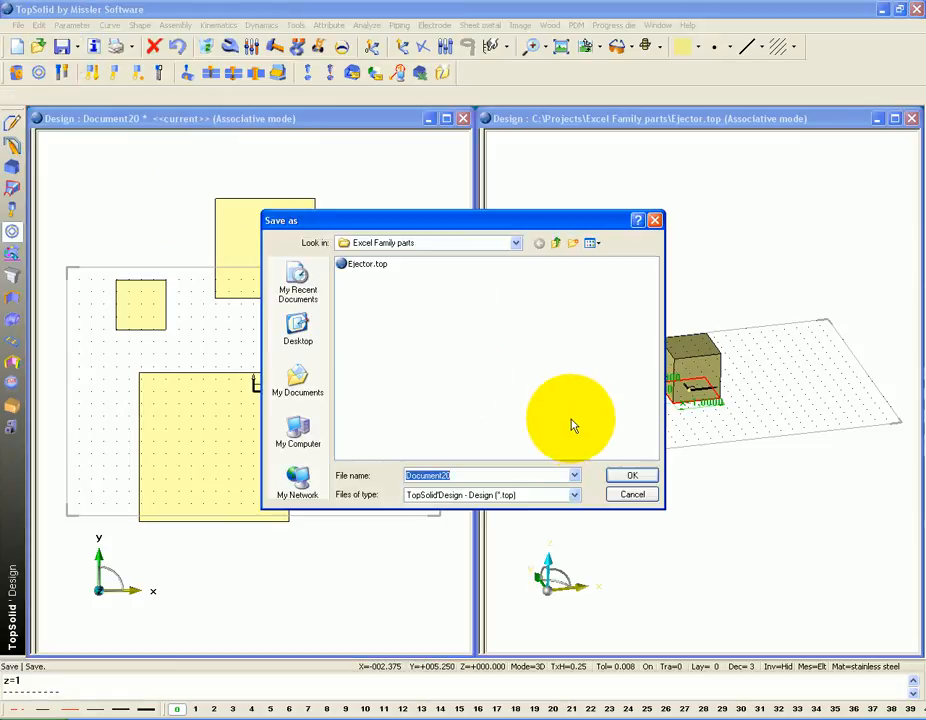
pyautogui.write('assembl')
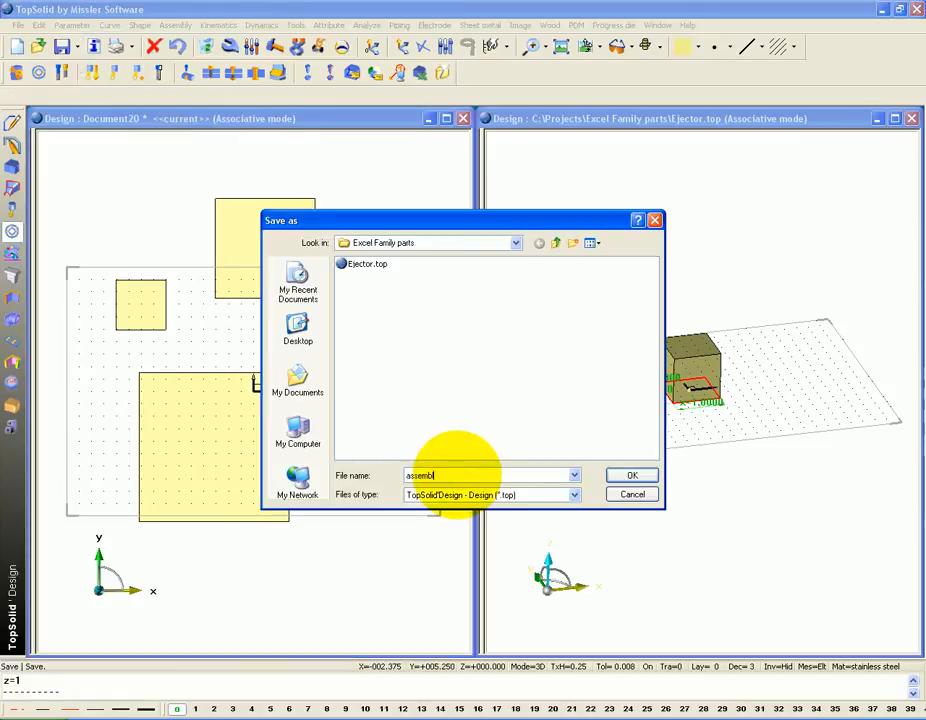
pyautogui.write('y')
pyautogui.press('Return')
# Make Ejector.top the current document and open its catalog for editing in Excel
pyautogui.click(528, 237)
pyautogui.moveTo(713, 265); pyautogui.dragTo(643, 269, button='middle')
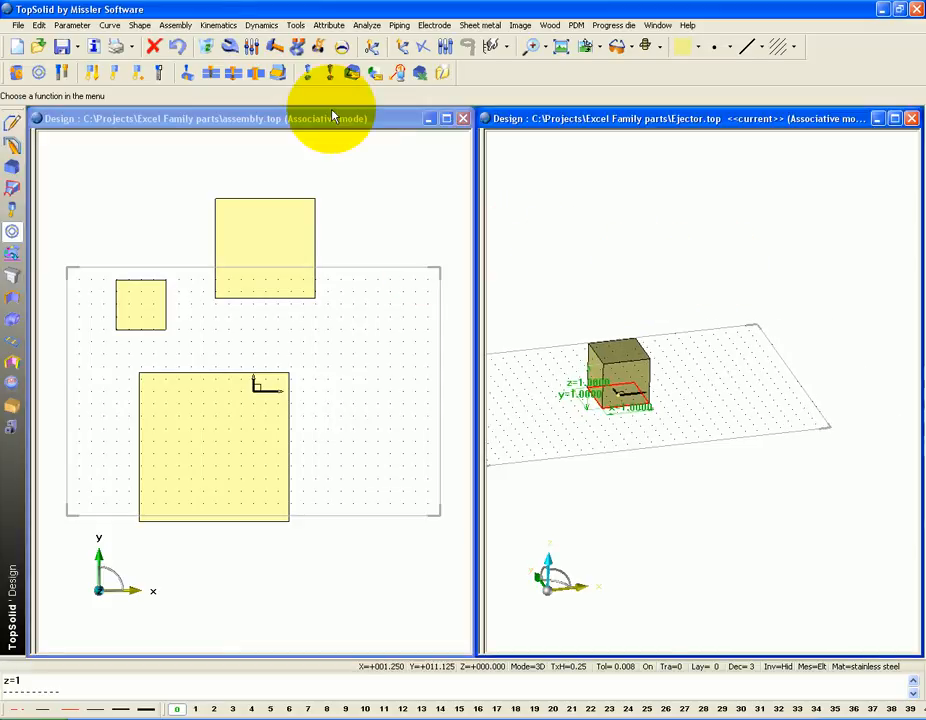
pyautogui.click(176, 25)
pyautogui.moveTo(230, 298)
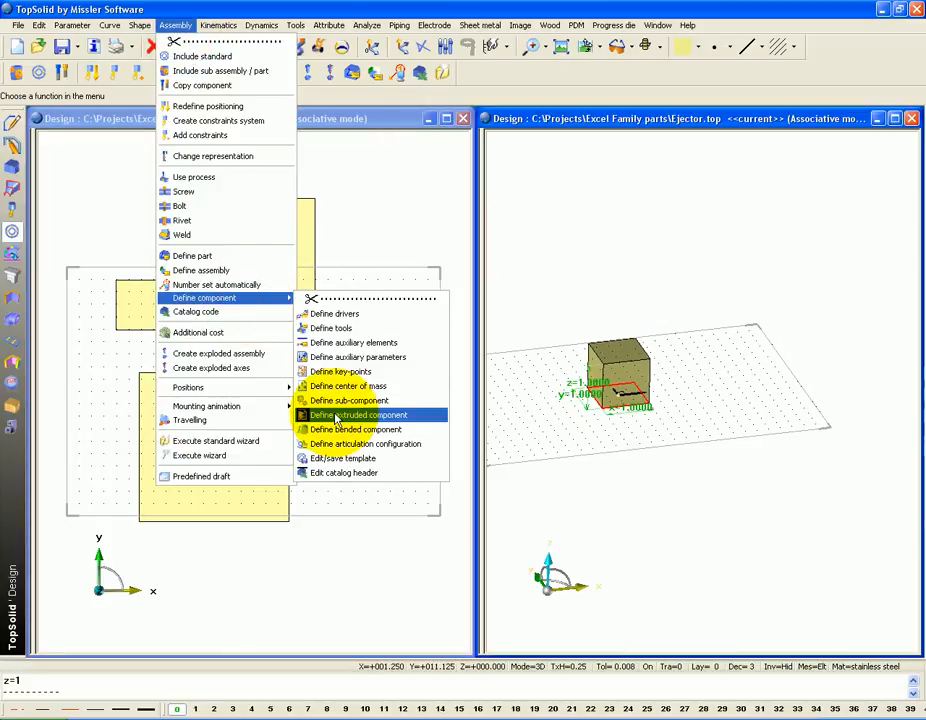
pyautogui.click(367, 475)
pyautogui.click(155, 108)
# Add code 5x5x5 with x, y and z set to 5 in row 6, and close the workbook
pyautogui.click(128, 293)
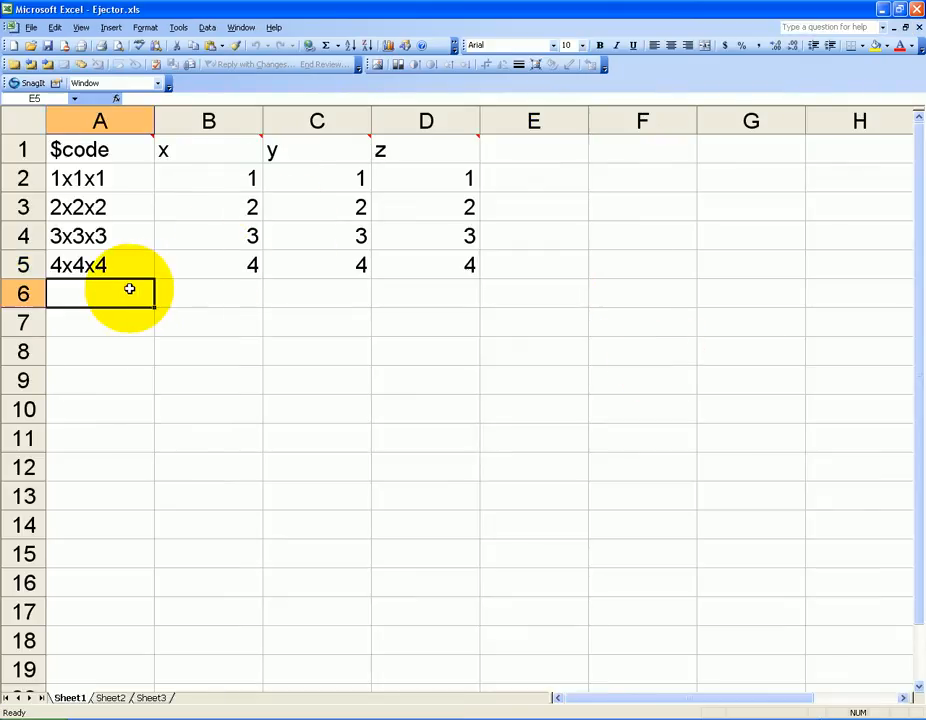
pyautogui.write('5x5x5')
pyautogui.press('Tab')
pyautogui.write('5')
pyautogui.press('Tab')
pyautogui.write('5')
pyautogui.press('Tab')
pyautogui.write('5')
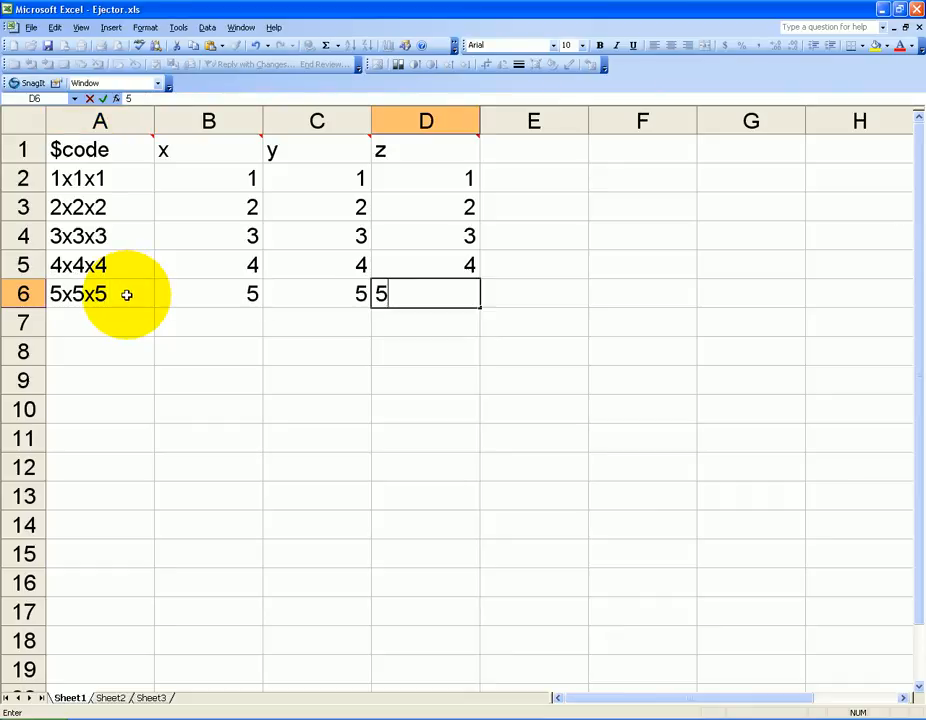
pyautogui.press('Tab')
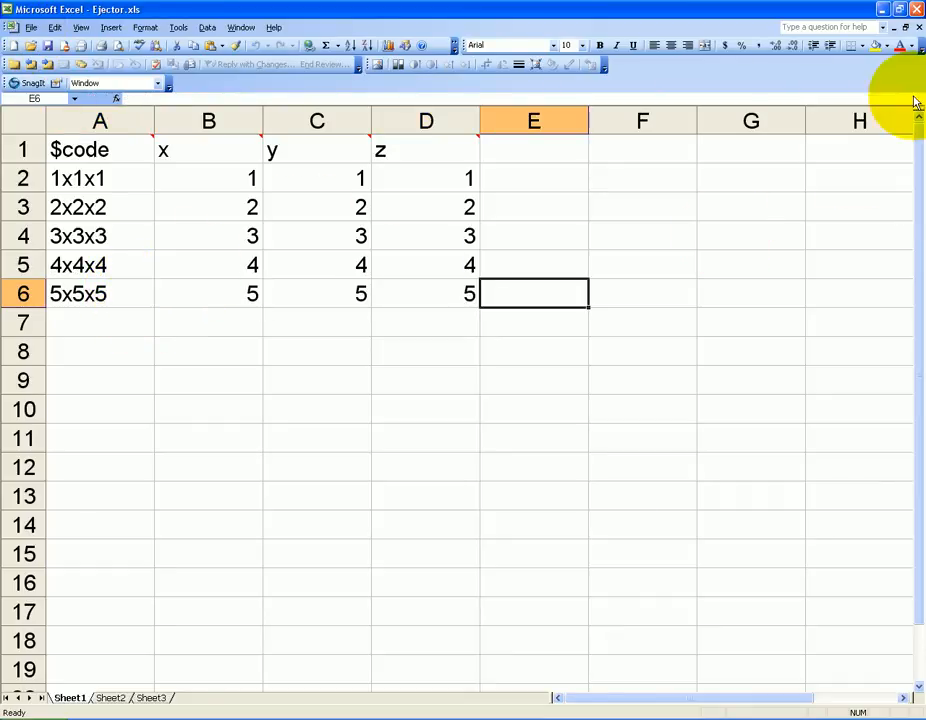
pyautogui.click(917, 9)
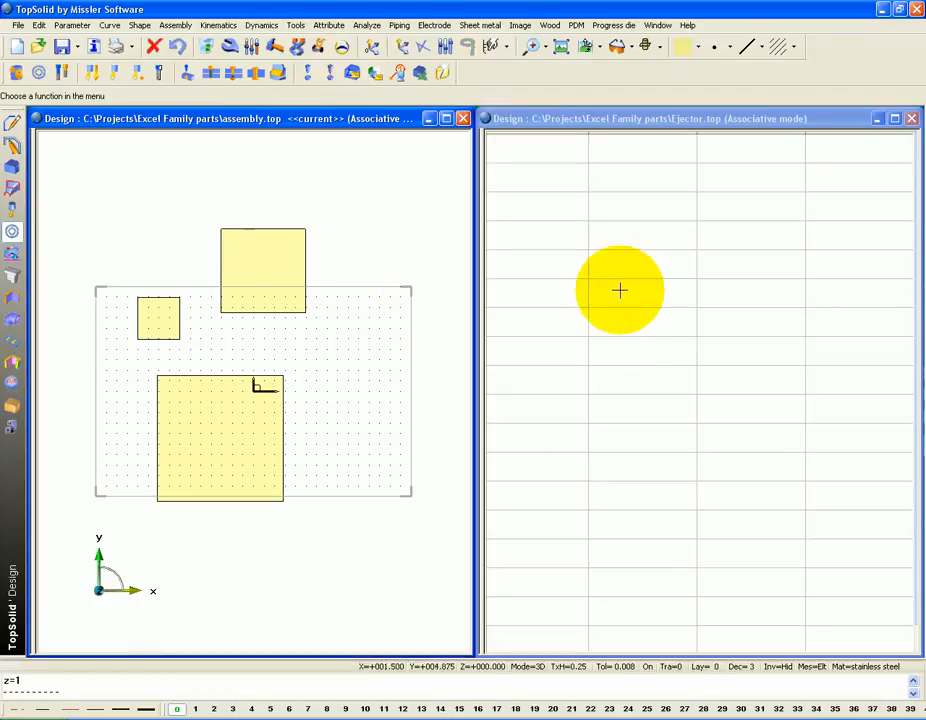
# Save Ejector.top and make assembly.top the current document
pyautogui.click(38, 46)
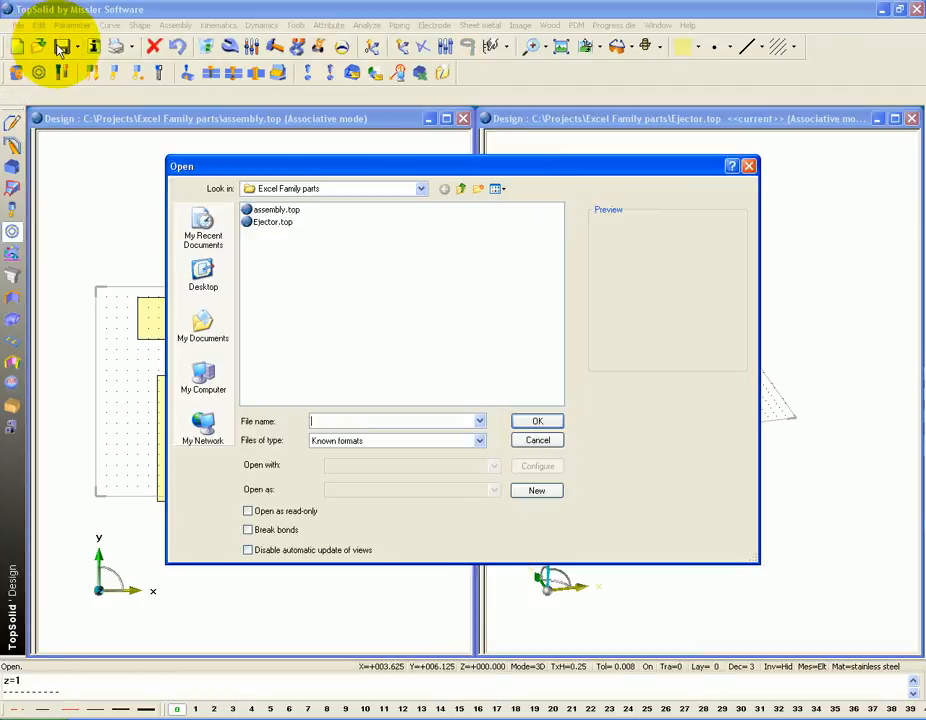
pyautogui.click(62, 47)
pyautogui.click(348, 229)
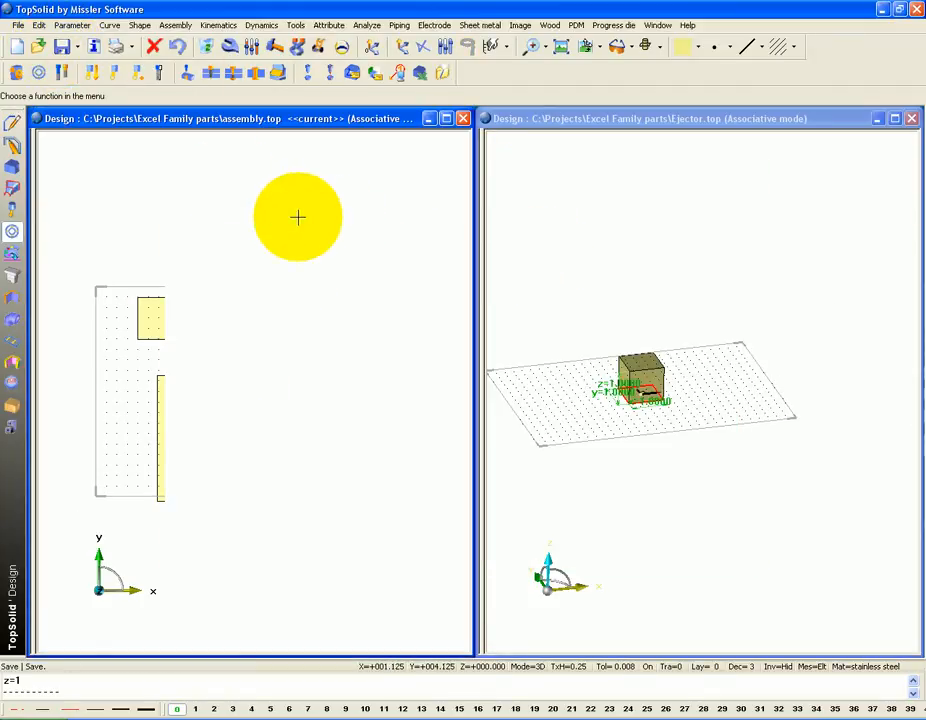
# Start including another Ejector in the assembly and check which catalog codes are offered
pyautogui.scroll(-1, 275, 224)
pyautogui.click(16, 72)
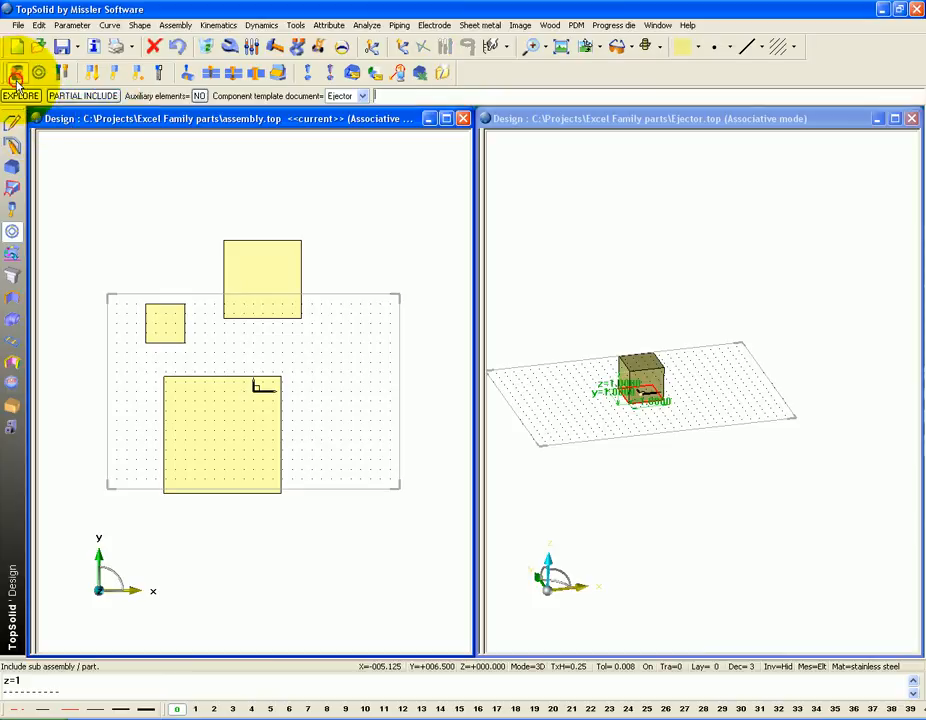
pyautogui.click(341, 109)
pyautogui.click(57, 96)
pyautogui.click(45, 138)
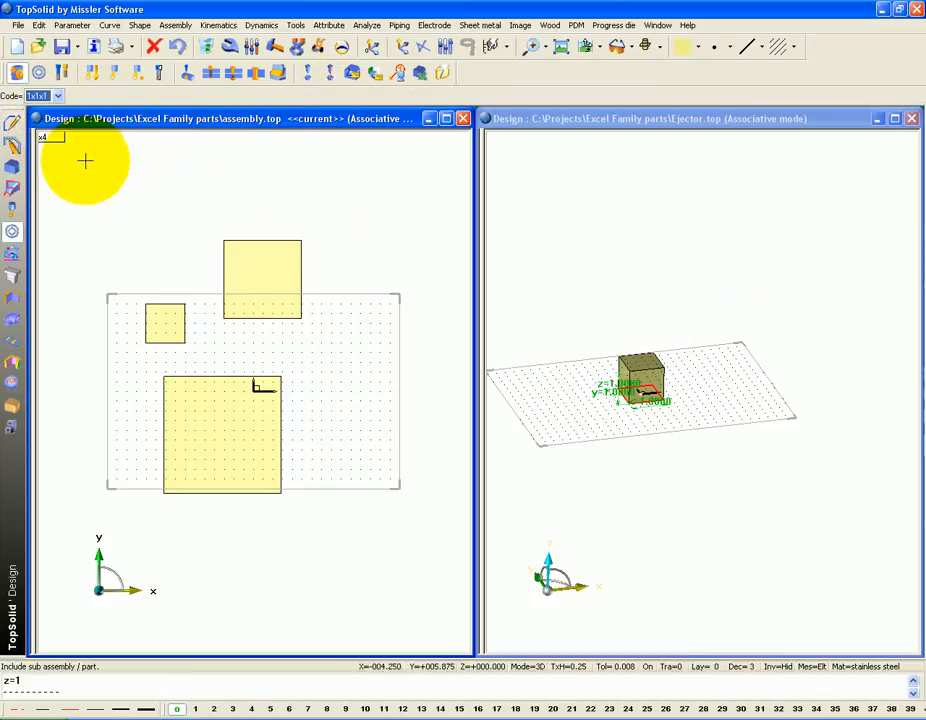
pyautogui.click(37, 138)
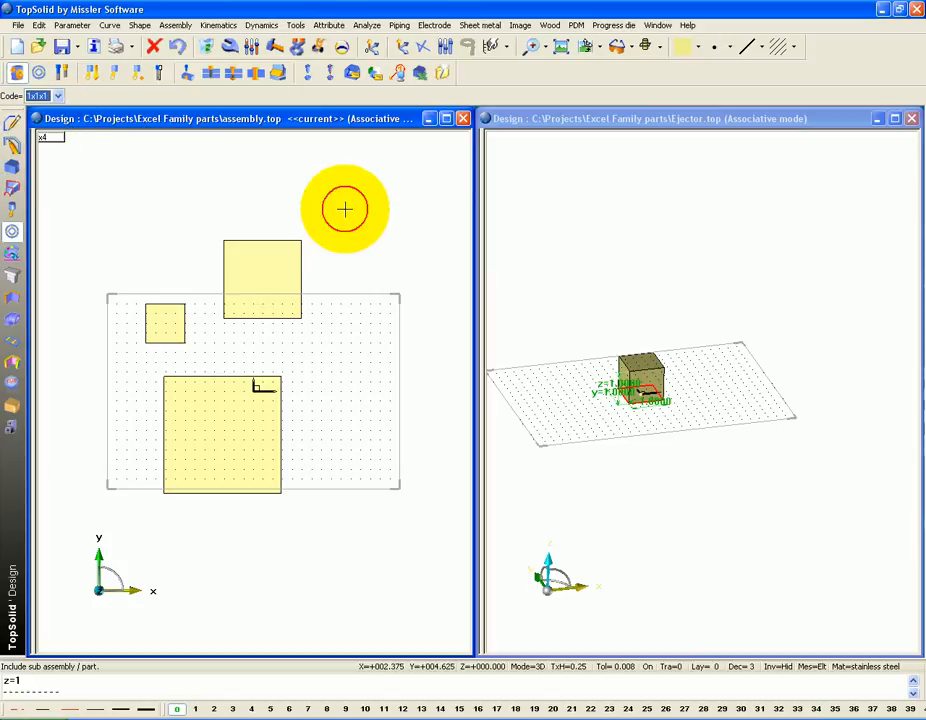
pyautogui.press('Escape')
# Regenerate all documents and recheck the catalog codes offered for including an Ejector
pyautogui.click(19, 25)
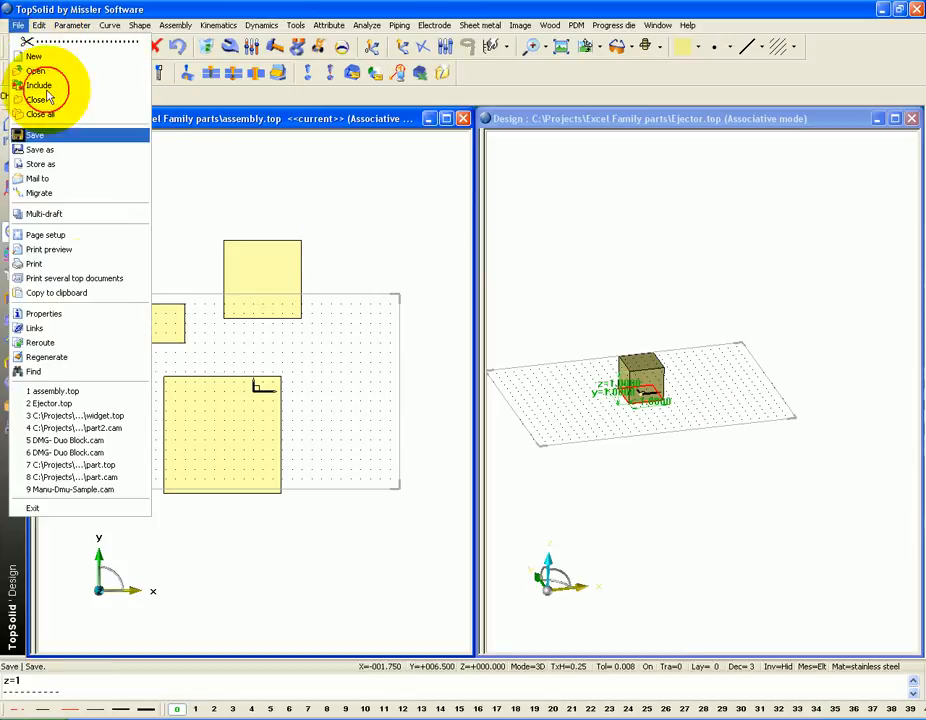
pyautogui.click(86, 356)
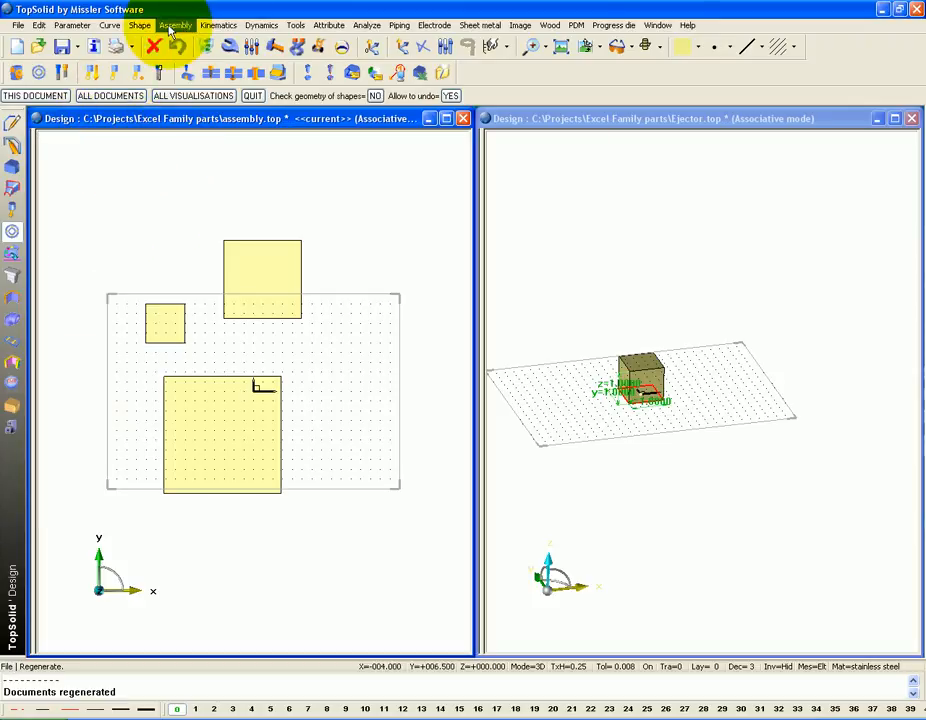
pyautogui.click(38, 74)
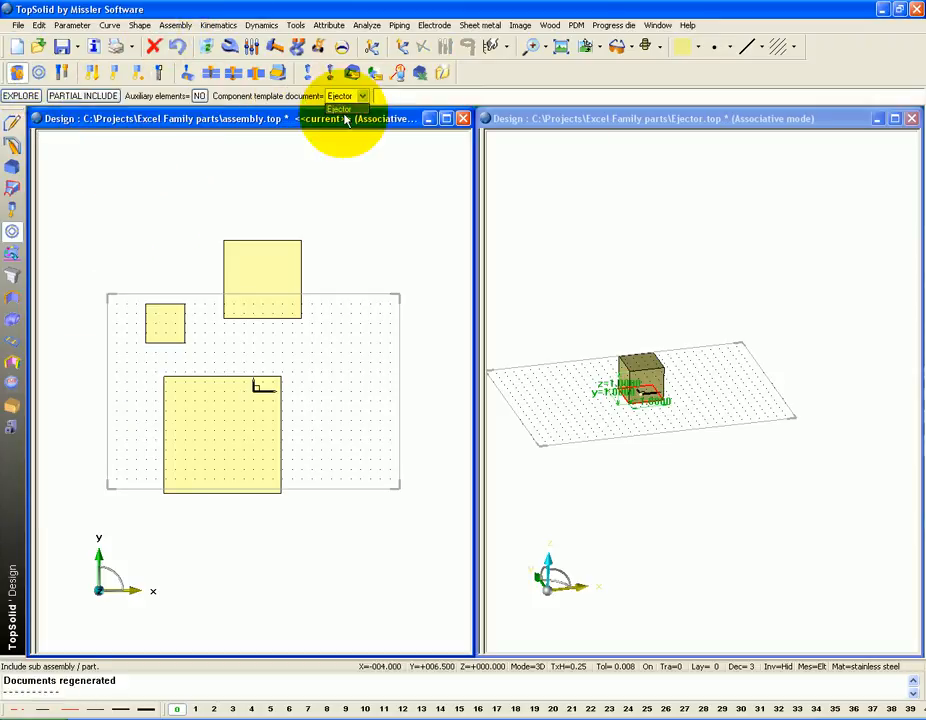
pyautogui.click(344, 110)
pyautogui.click(62, 102)
pyautogui.press('Escape')
# View the assembly's blocks in 3D, and save the assembly together with all its modified documents
pyautogui.moveTo(343, 169); pyautogui.dragTo(355, 104, button='middle')
pyautogui.moveTo(384, 281); pyautogui.dragTo(333, 290, button='middle')
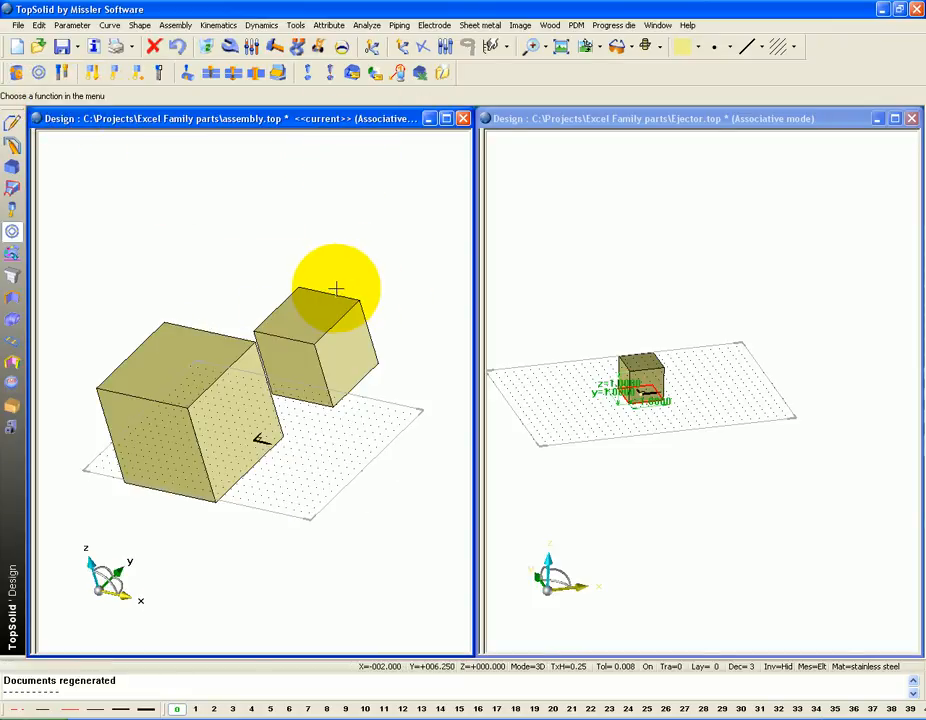
pyautogui.click(62, 46)
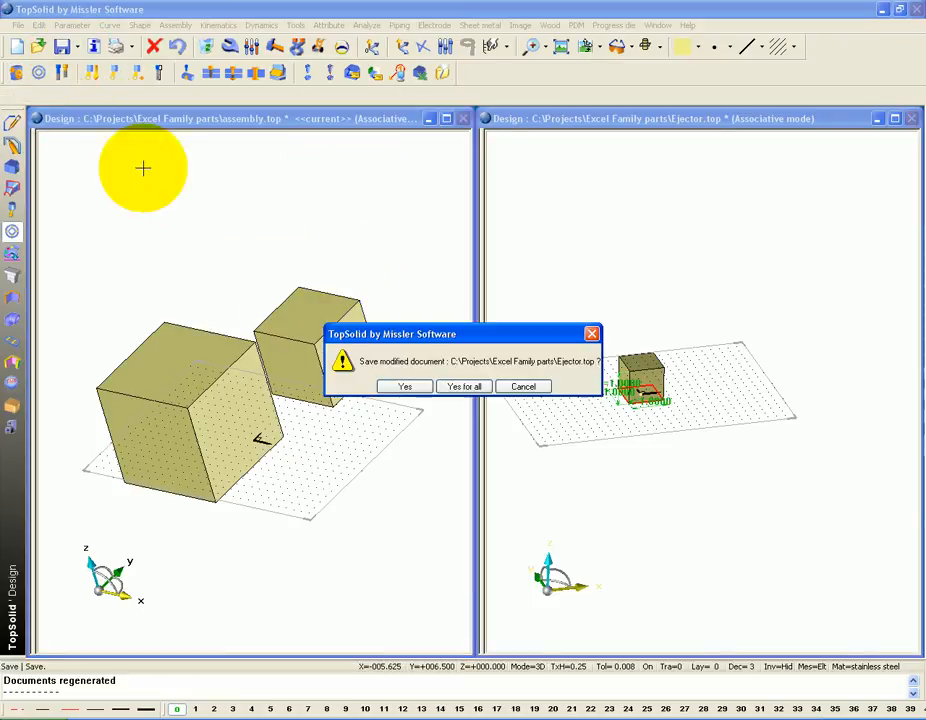
pyautogui.click(456, 386)
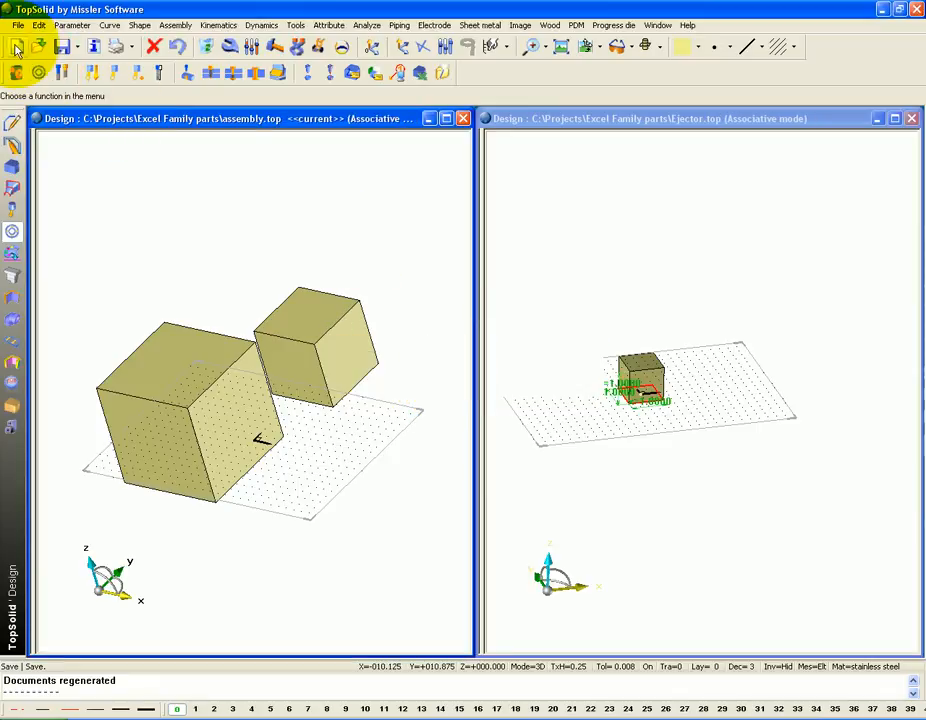
# Create a new Draft document without a template and place a main view of the assembly on its sheet
pyautogui.click(16, 47)
pyautogui.doubleClick(375, 441)
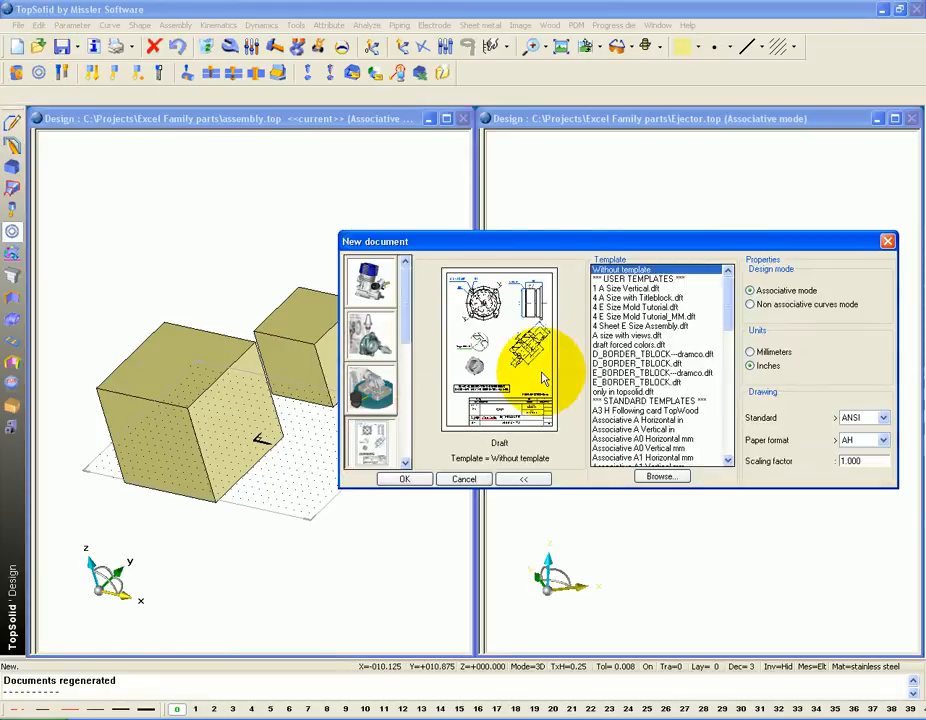
pyautogui.click(12, 124)
pyautogui.click(156, 98)
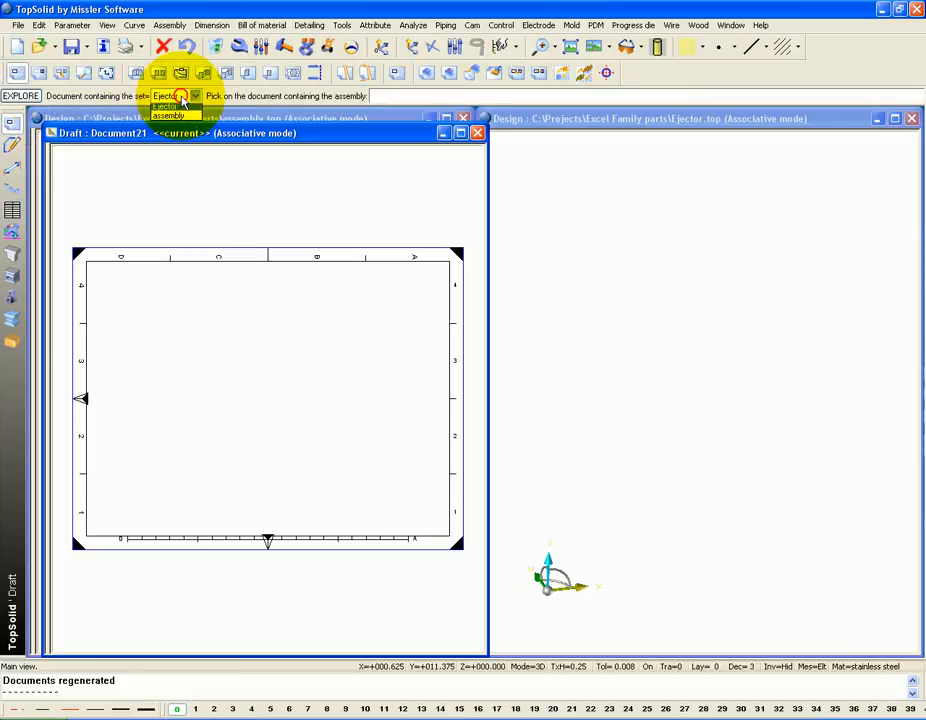
pyautogui.click(178, 119)
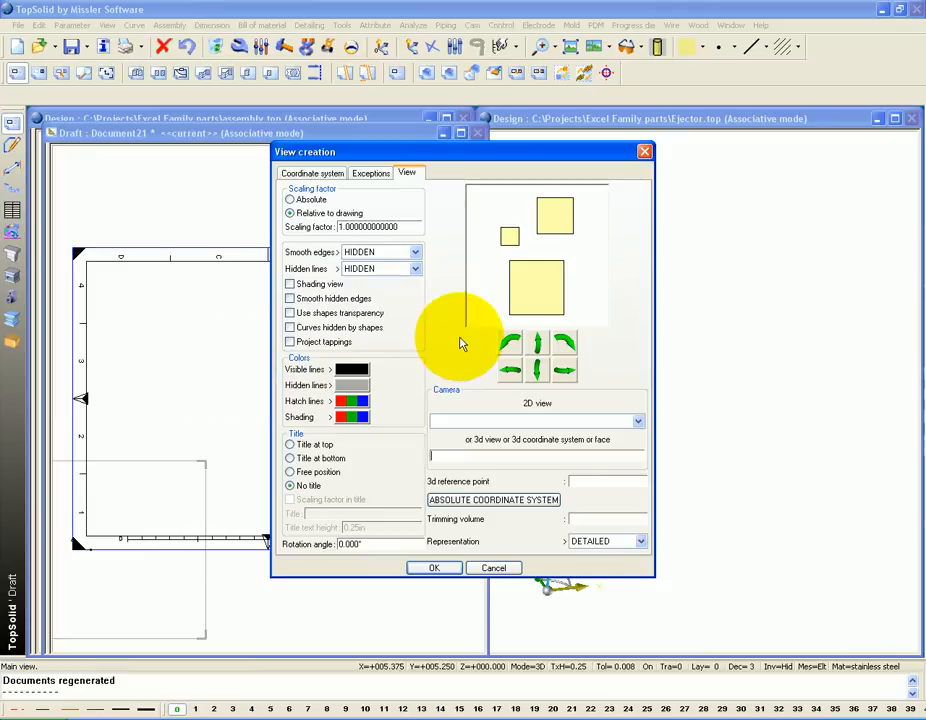
pyautogui.press('Return')
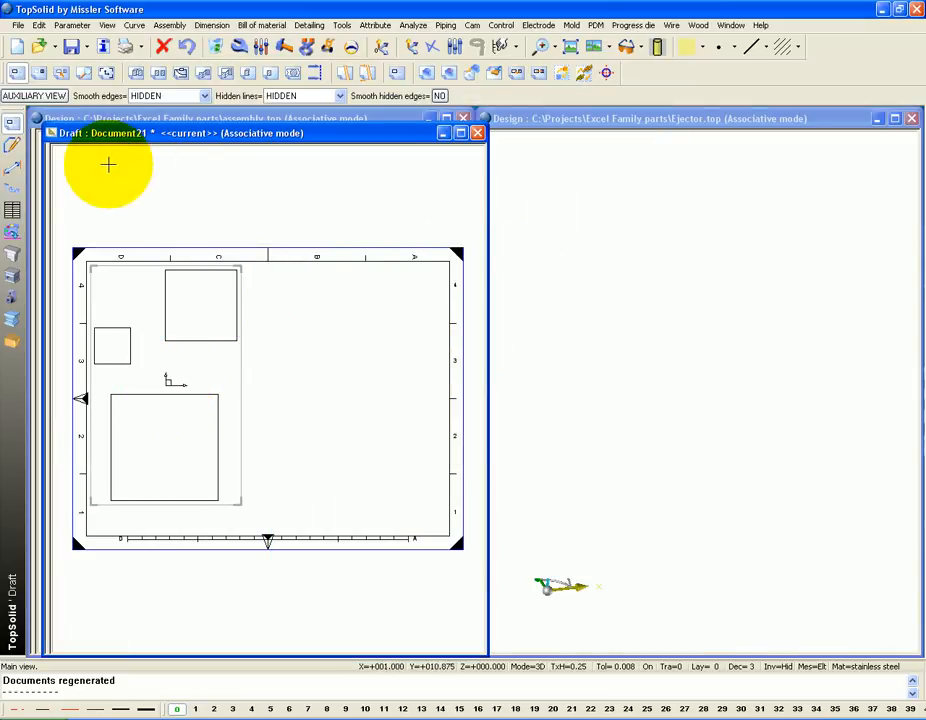
# Add a bill of material for the assembly view using the standard IdxNbDesMatCom file, placed beside the view
pyautogui.click(12, 210)
pyautogui.click(16, 75)
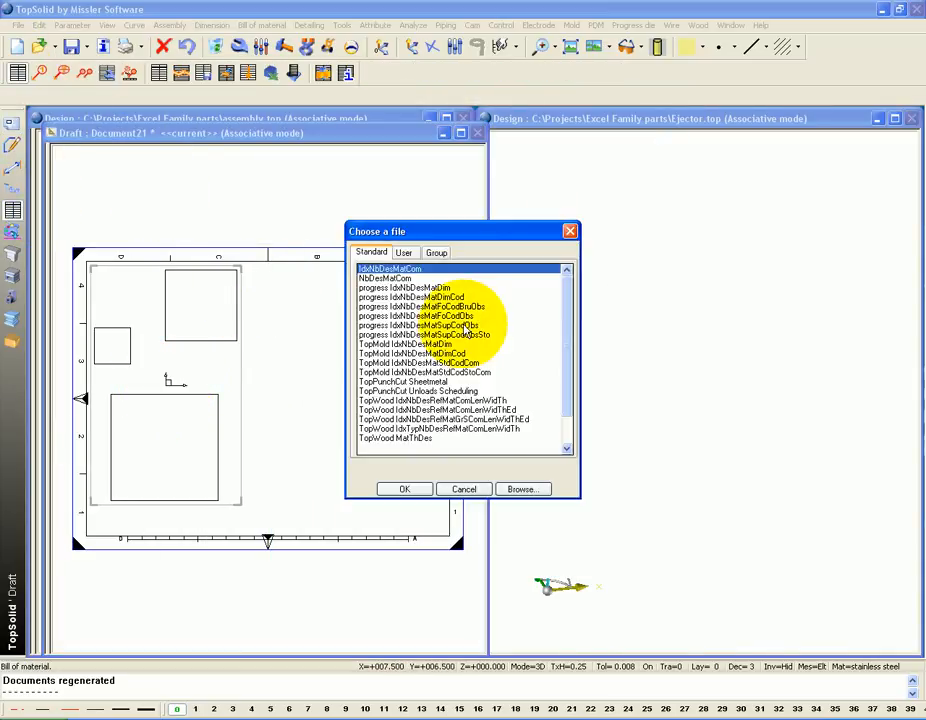
pyautogui.press('Return')
pyautogui.click(219, 340)
pyautogui.click(283, 385)
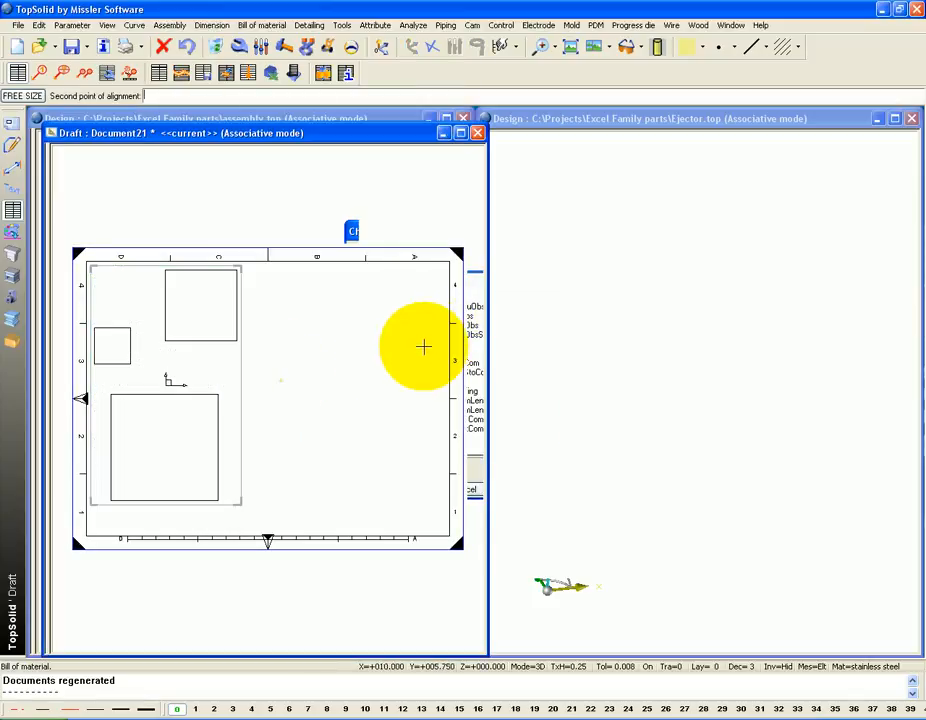
pyautogui.click(405, 428)
pyautogui.scroll(3, 351, 366)
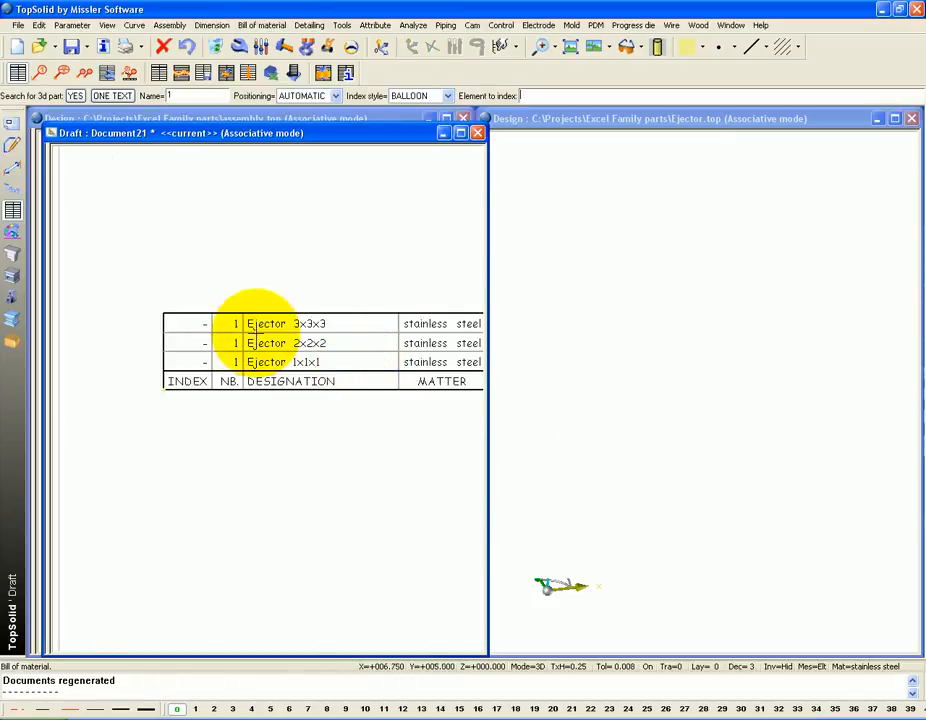